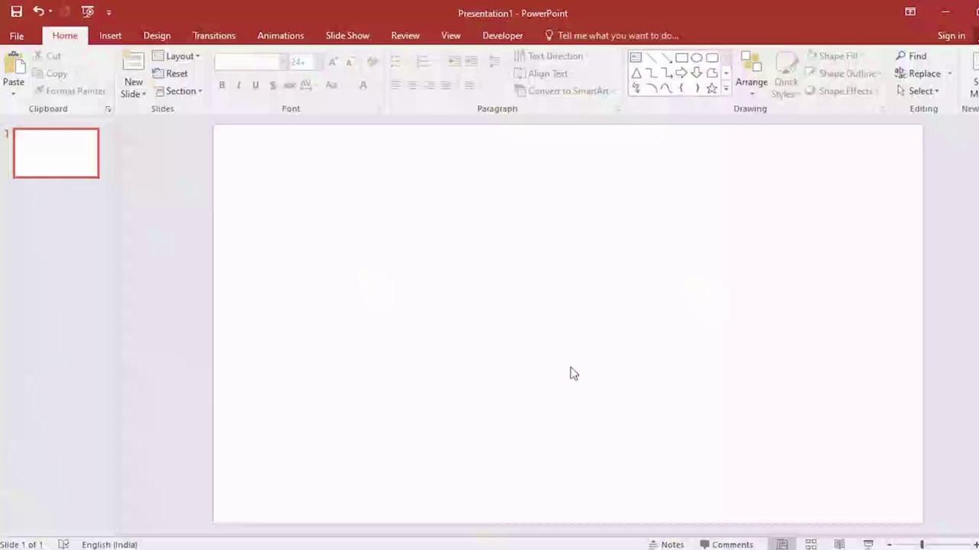
Fill the blank slide's background with a solid grey from Format Background.
{"action": "right_click", "coordinate": [571, 368]}
{"action": "left_click", "coordinate": [604, 497]}
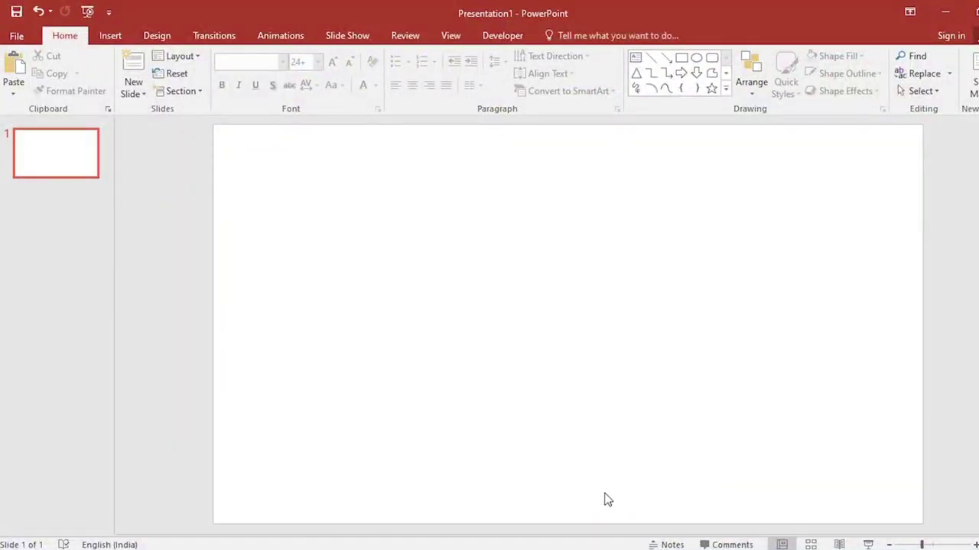
{"action": "left_click", "coordinate": [975, 311]}
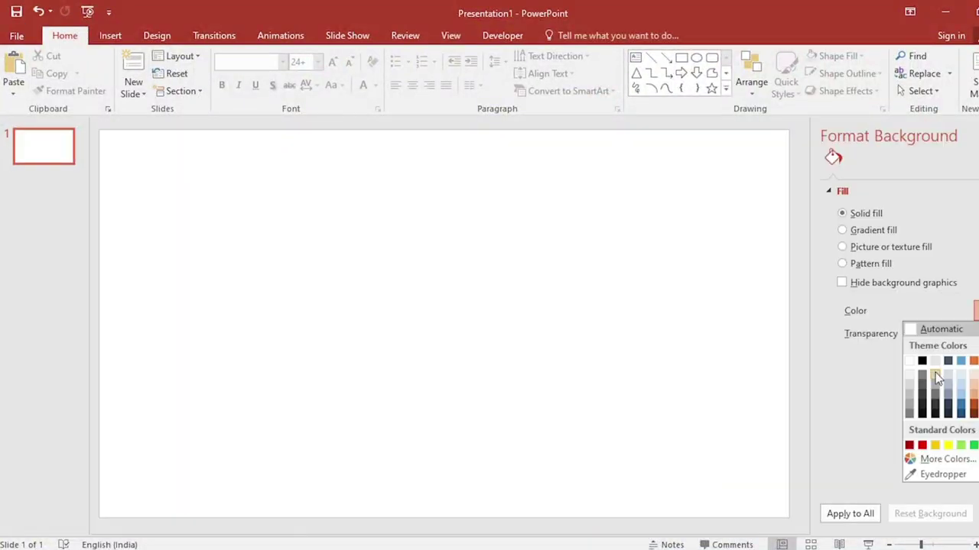
{"action": "left_click", "coordinate": [910, 396]}
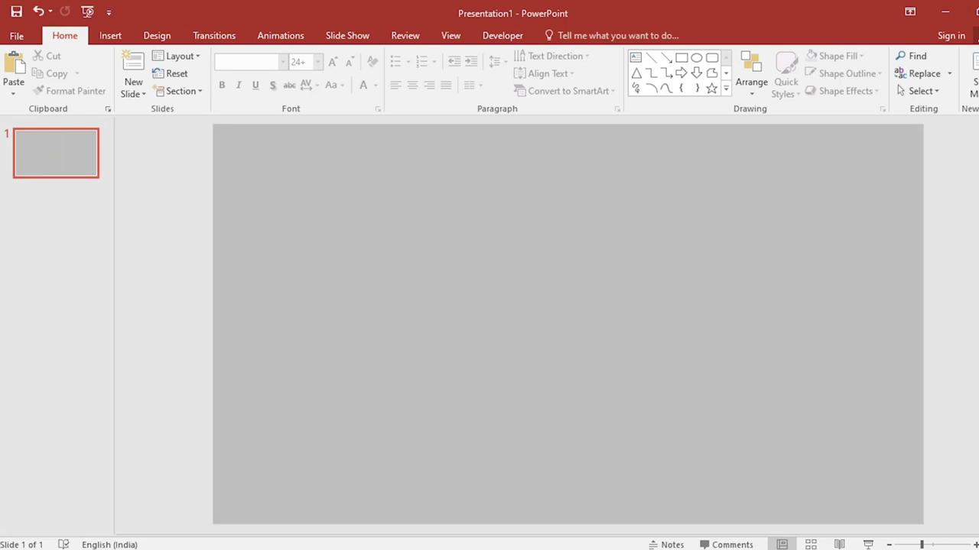
Insert FOX MORPH.jpg, PARROT.jpg and RABIT.jpg from Camera Roll in one go.
{"action": "left_click", "coordinate": [114, 36]}
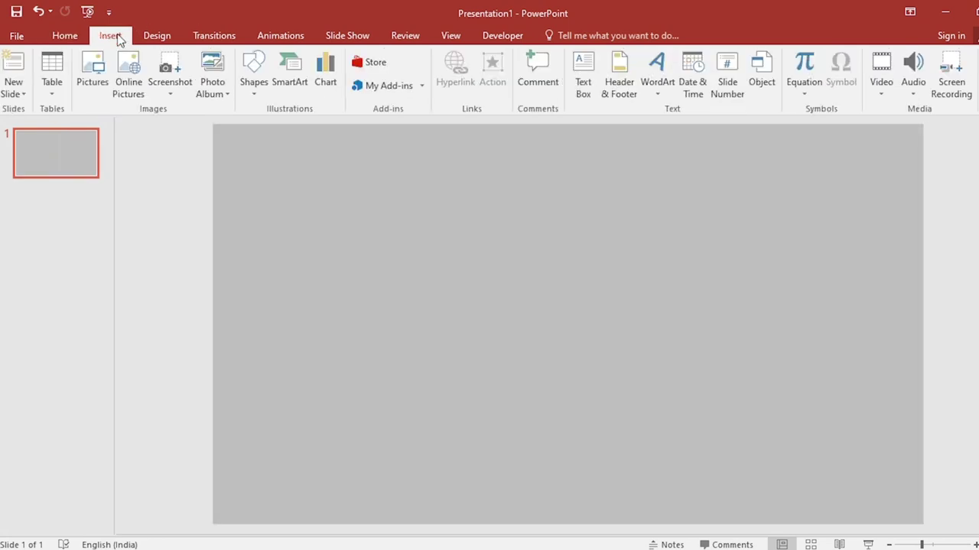
{"action": "left_click", "coordinate": [91, 72]}
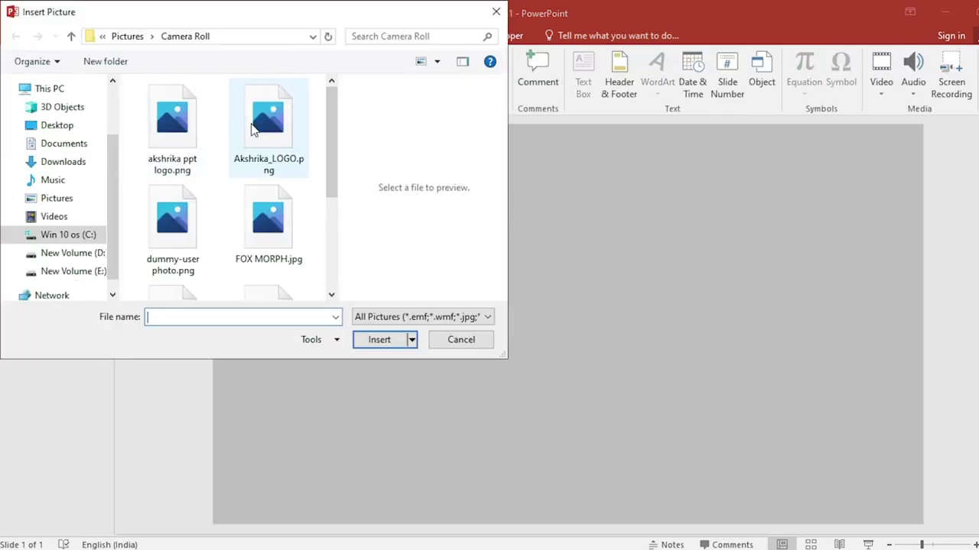
{"action": "left_click_drag", "start_coordinate": [330, 120], "coordinate": [330, 173]}
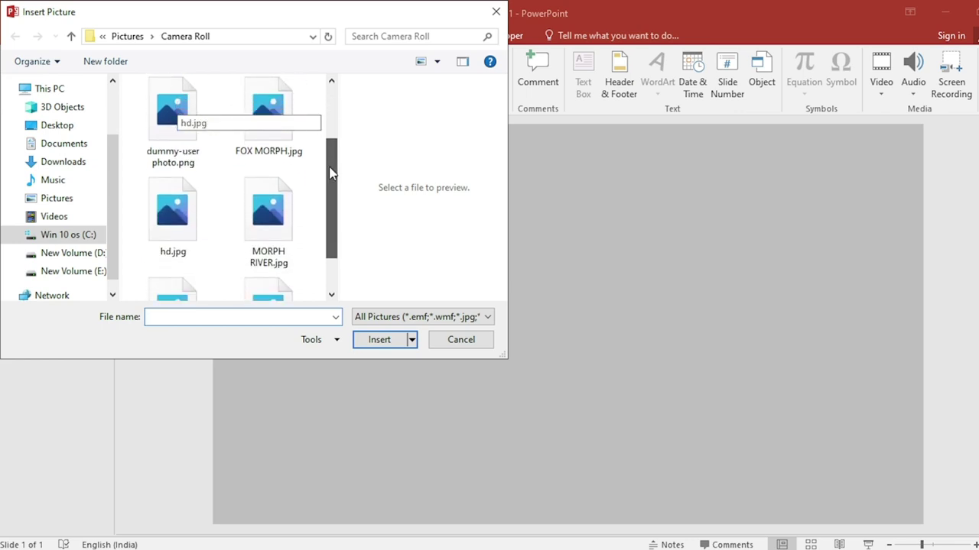
{"action": "left_click", "coordinate": [284, 128]}
{"action": "scroll", "coordinate": [334, 190], "scroll_direction": "down", "scroll_amount": 1}
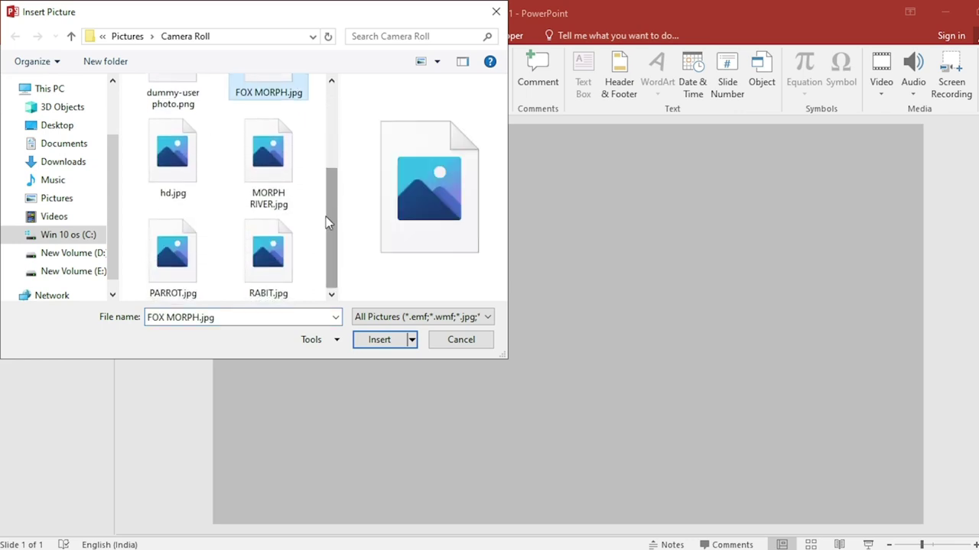
{"action": "left_click", "coordinate": [174, 253], "text": "ctrl"}
{"action": "left_click", "coordinate": [268, 263], "text": "ctrl"}
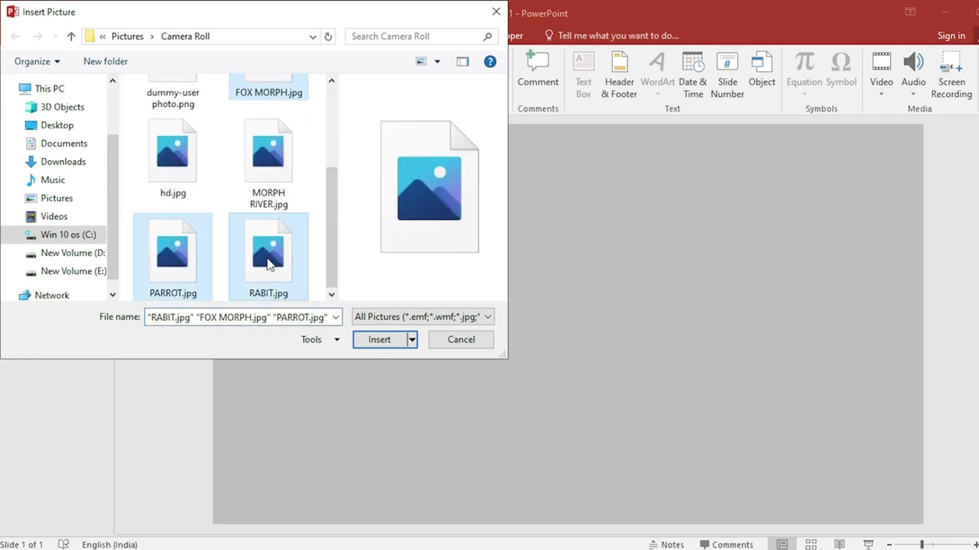
{"action": "left_click", "coordinate": [370, 348]}
Align the three photos center and middle, move them top-left, and enlarge them to fill the slide.
{"action": "left_click", "coordinate": [809, 57]}
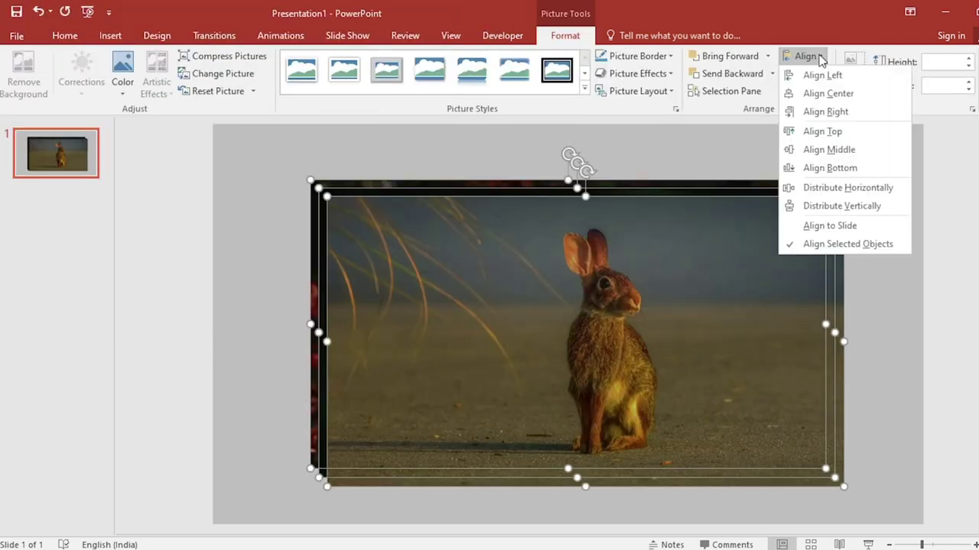
{"action": "left_click", "coordinate": [824, 93]}
{"action": "left_click", "coordinate": [809, 57]}
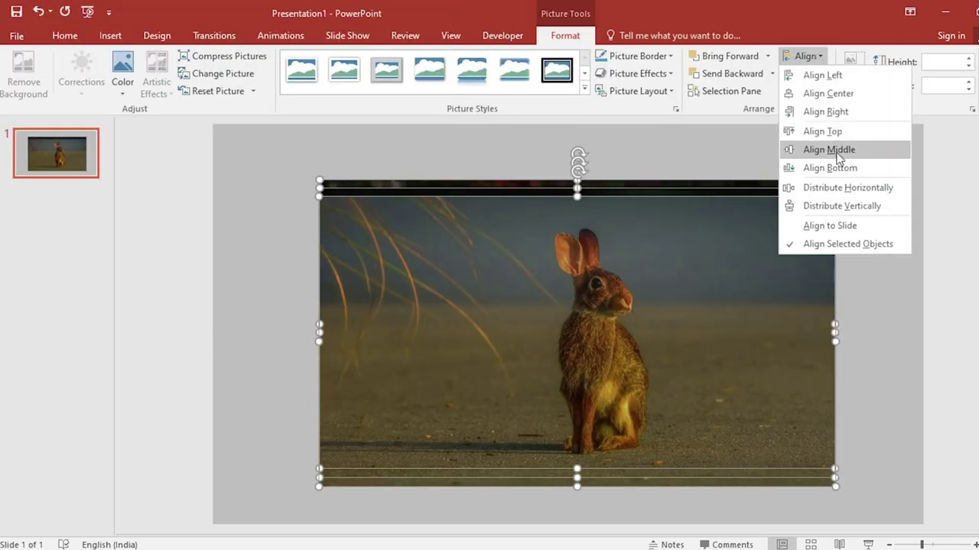
{"action": "key", "text": "Escape"}
{"action": "left_click_drag", "start_coordinate": [535, 253], "coordinate": [443, 203]}
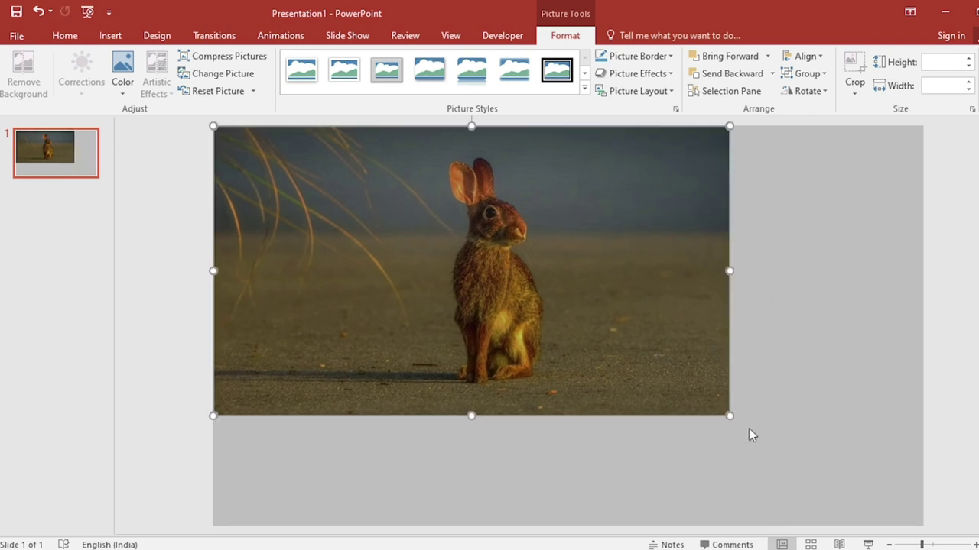
{"action": "left_click_drag", "start_coordinate": [725, 414], "coordinate": [793, 506]}
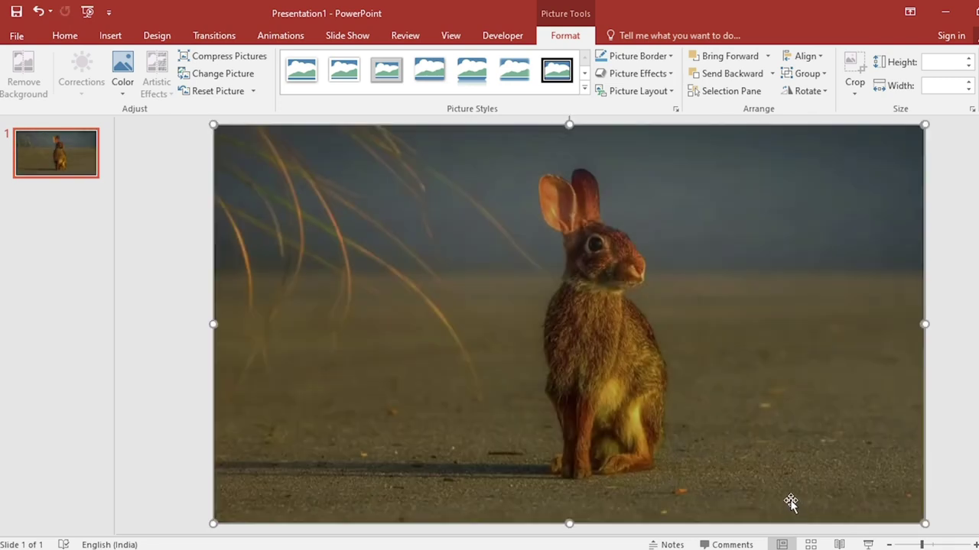
Crop the rabbit photo on both sides into a vertical strip.
{"action": "left_click", "coordinate": [942, 351]}
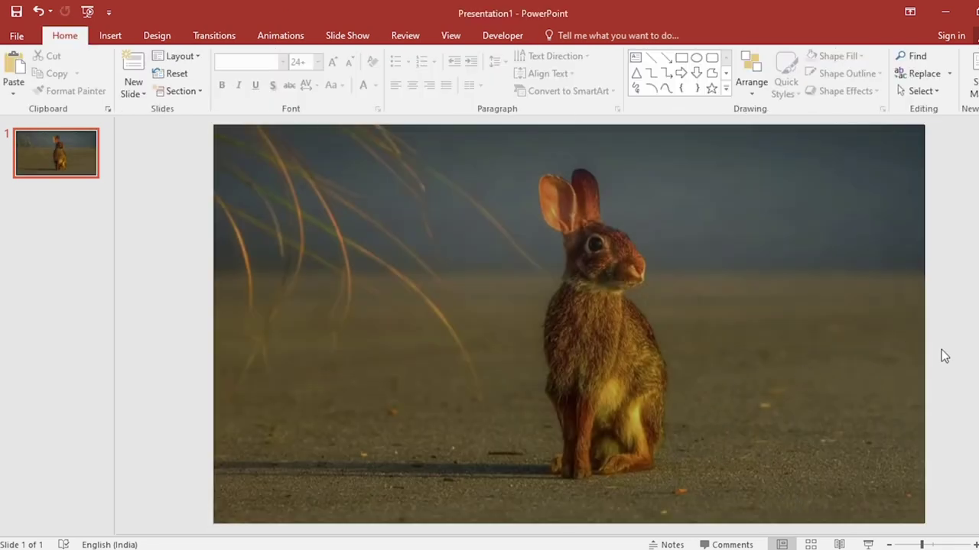
{"action": "left_click", "coordinate": [581, 316]}
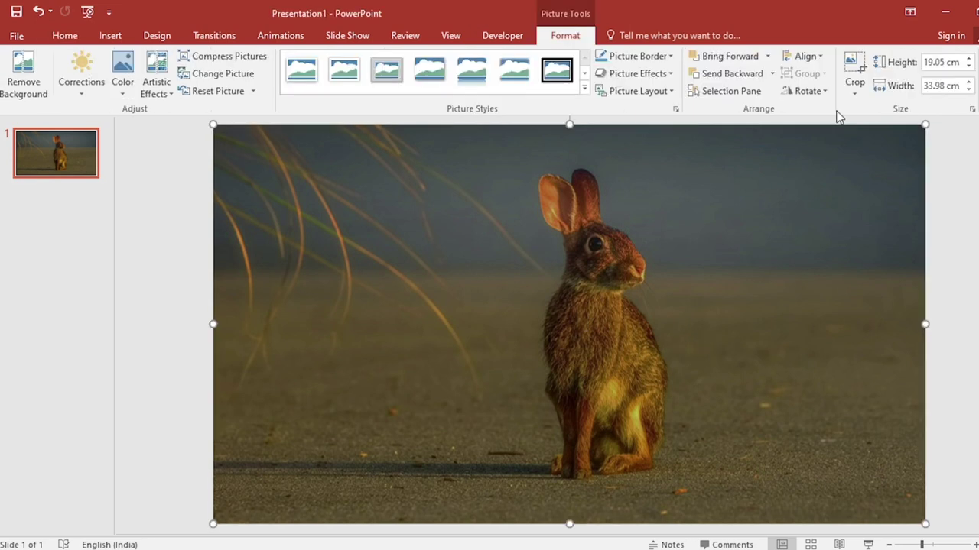
{"action": "left_click", "coordinate": [855, 92]}
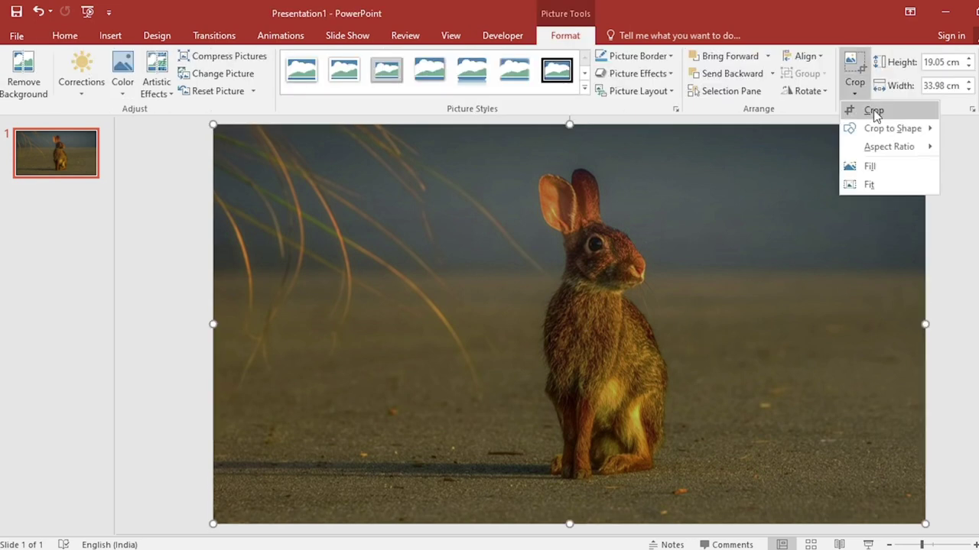
{"action": "left_click", "coordinate": [874, 110]}
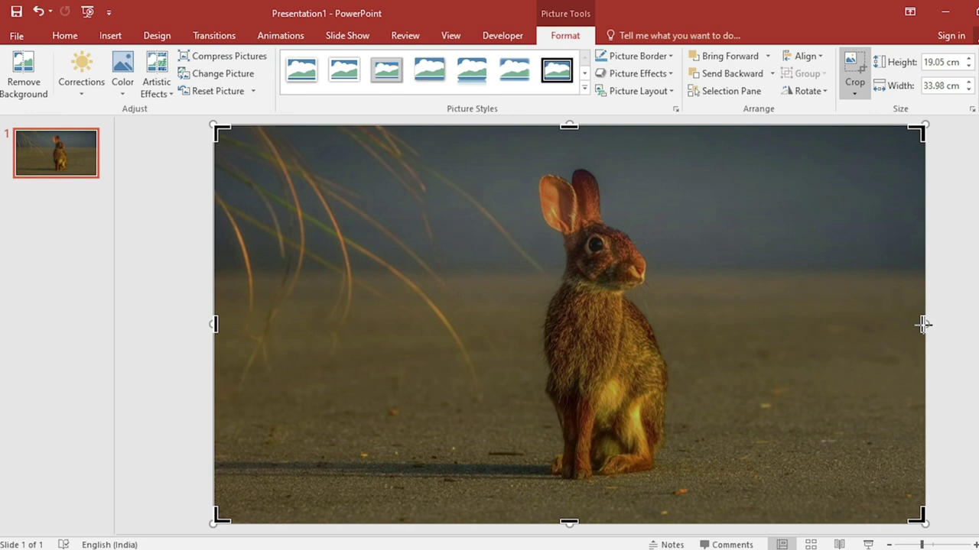
{"action": "left_click_drag", "start_coordinate": [922, 324], "coordinate": [721, 324]}
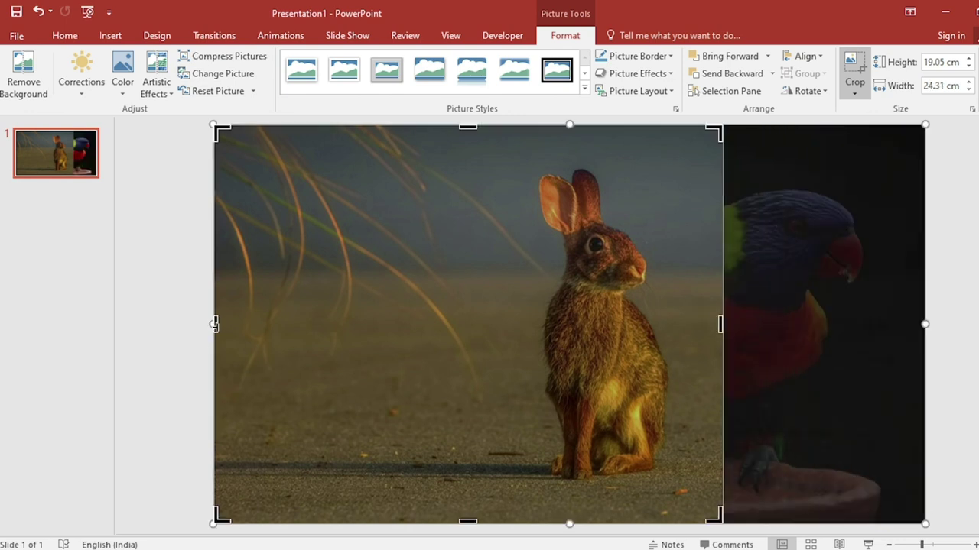
{"action": "left_click_drag", "start_coordinate": [216, 326], "coordinate": [510, 350]}
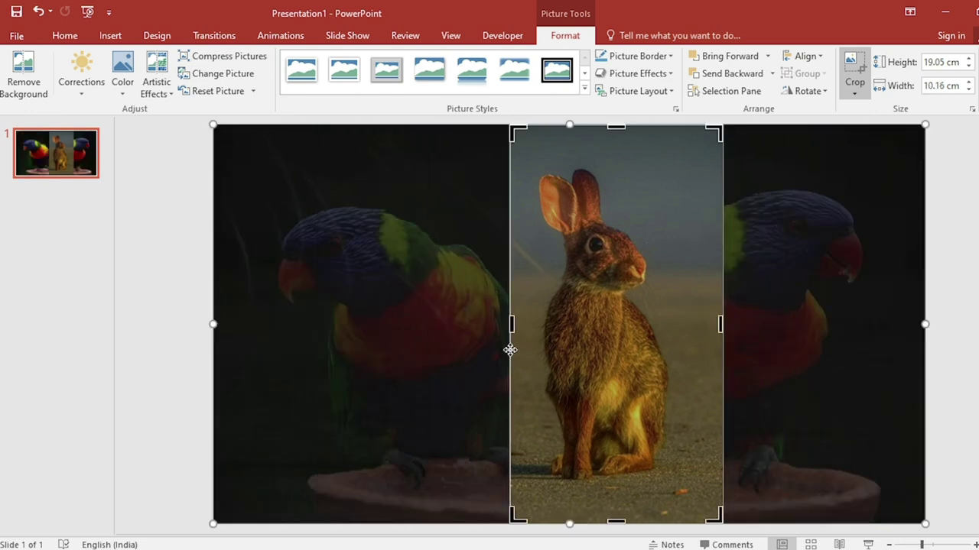
{"action": "left_click", "coordinate": [186, 340]}
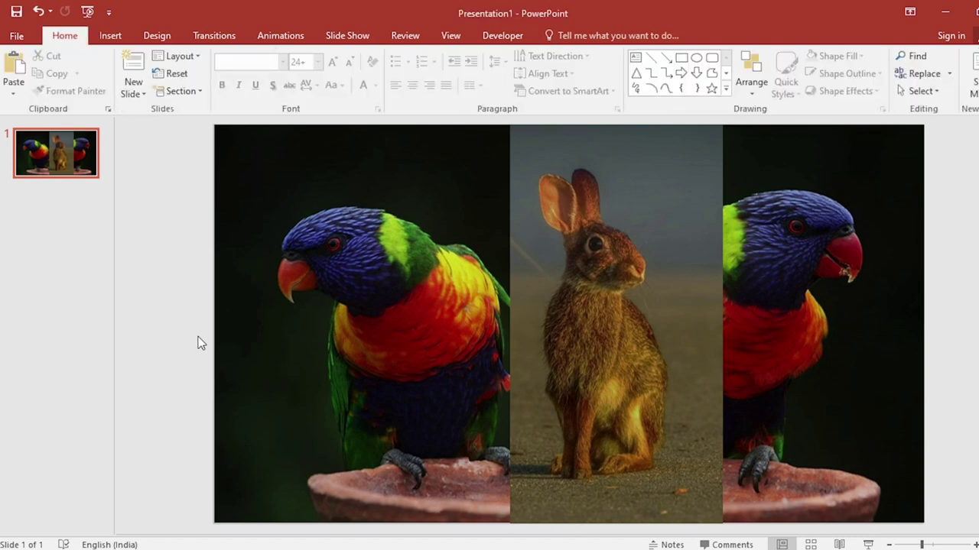
Crop the parrot photo into a vertical strip.
{"action": "left_click", "coordinate": [463, 339]}
{"action": "left_click", "coordinate": [852, 93]}
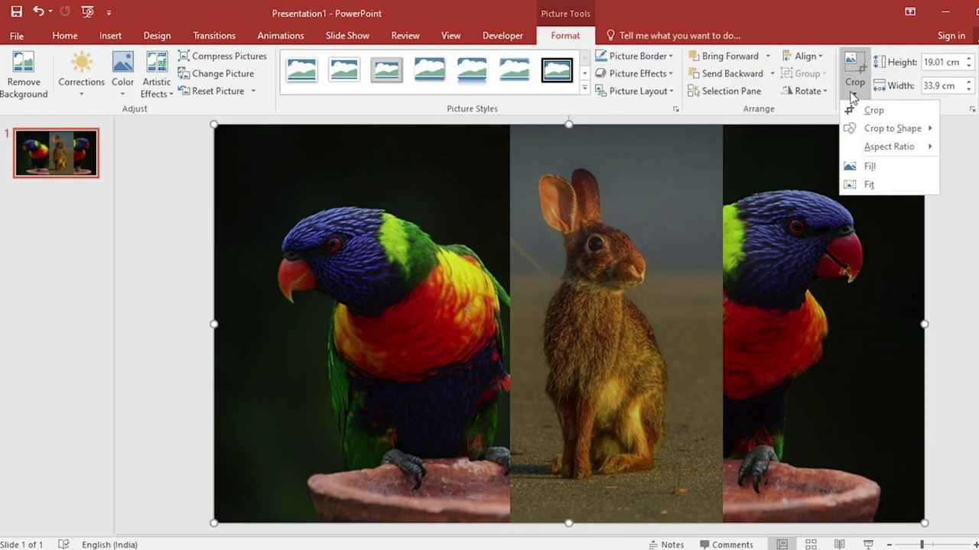
{"action": "left_click", "coordinate": [873, 110]}
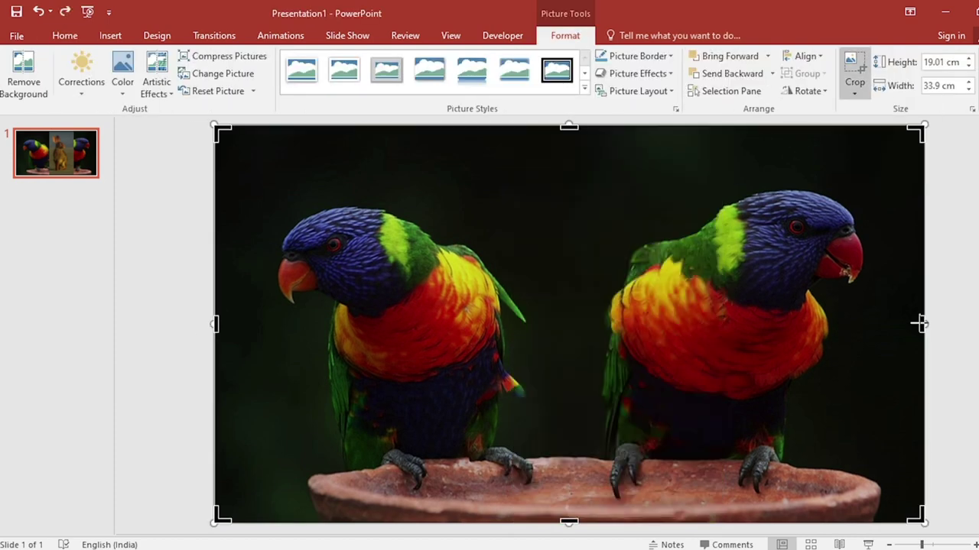
{"action": "left_click_drag", "start_coordinate": [903, 323], "coordinate": [866, 323]}
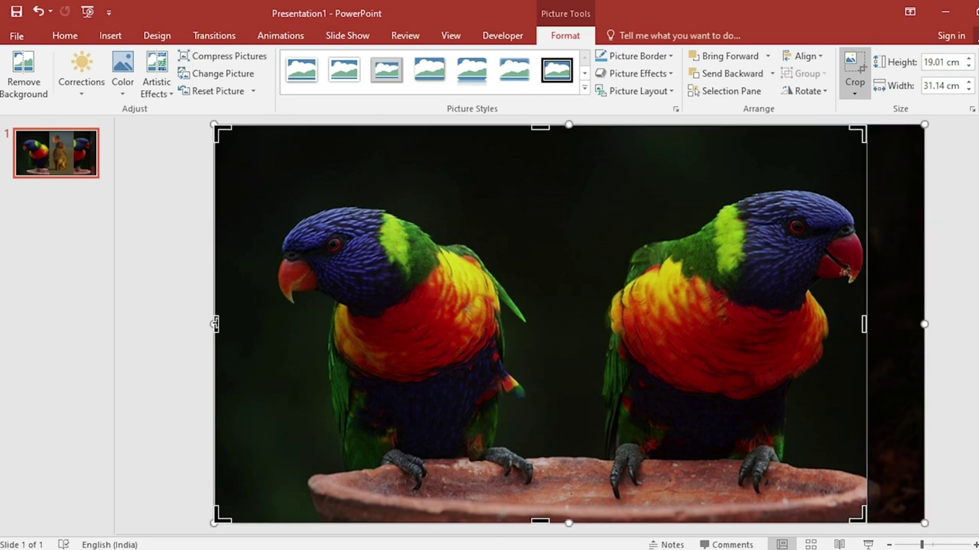
{"action": "left_click_drag", "start_coordinate": [214, 323], "coordinate": [662, 344]}
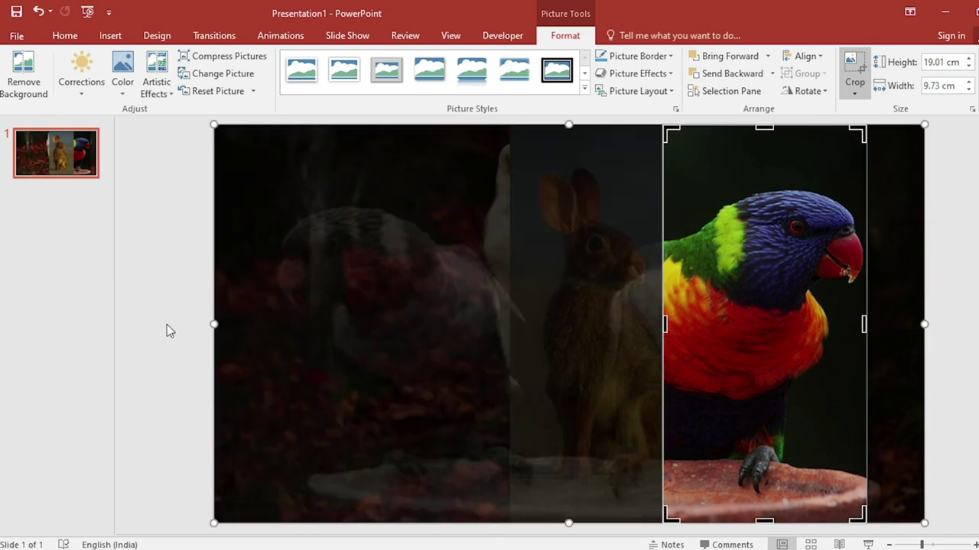
{"action": "left_click", "coordinate": [167, 324]}
Crop the fox photo into a vertical strip.
{"action": "left_click", "coordinate": [381, 330]}
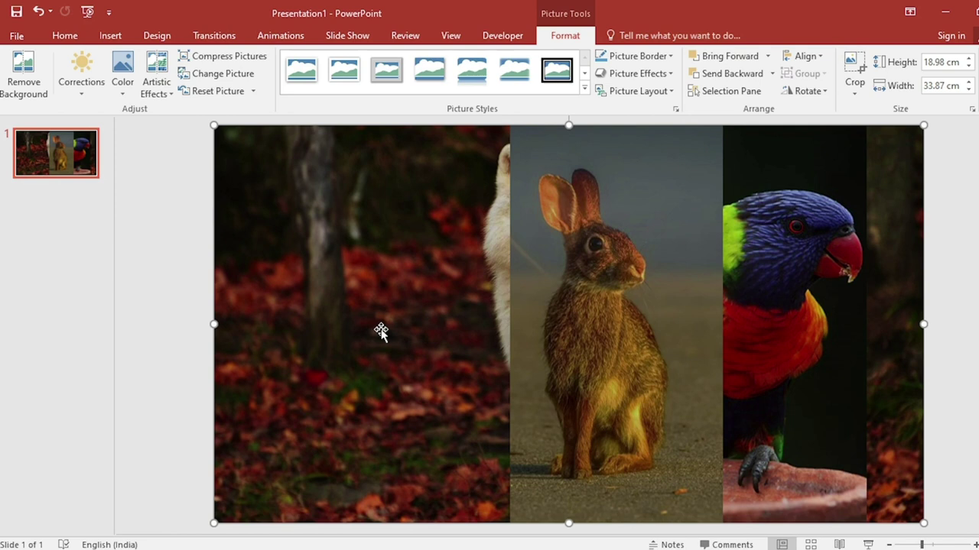
{"action": "left_click", "coordinate": [854, 93]}
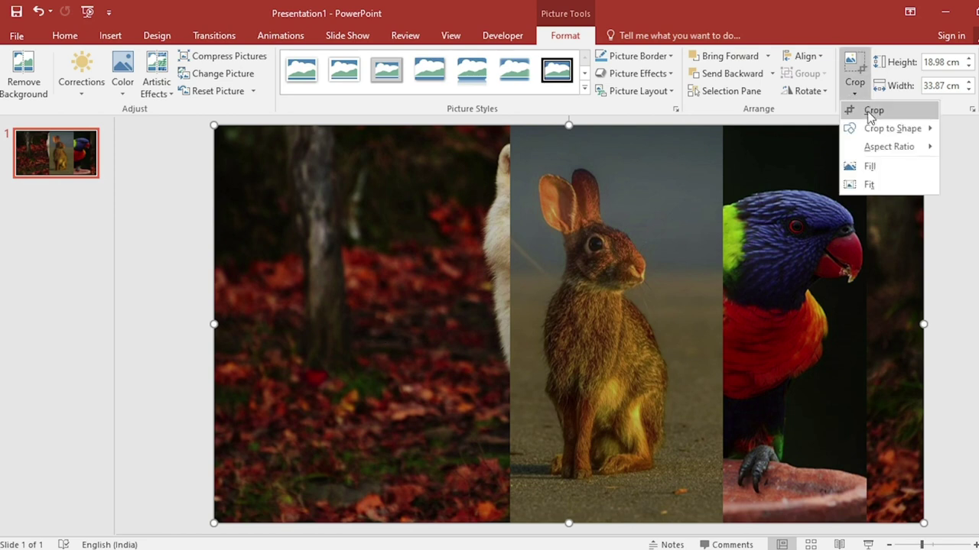
{"action": "left_click", "coordinate": [869, 115]}
{"action": "left_click_drag", "start_coordinate": [921, 324], "coordinate": [688, 321]}
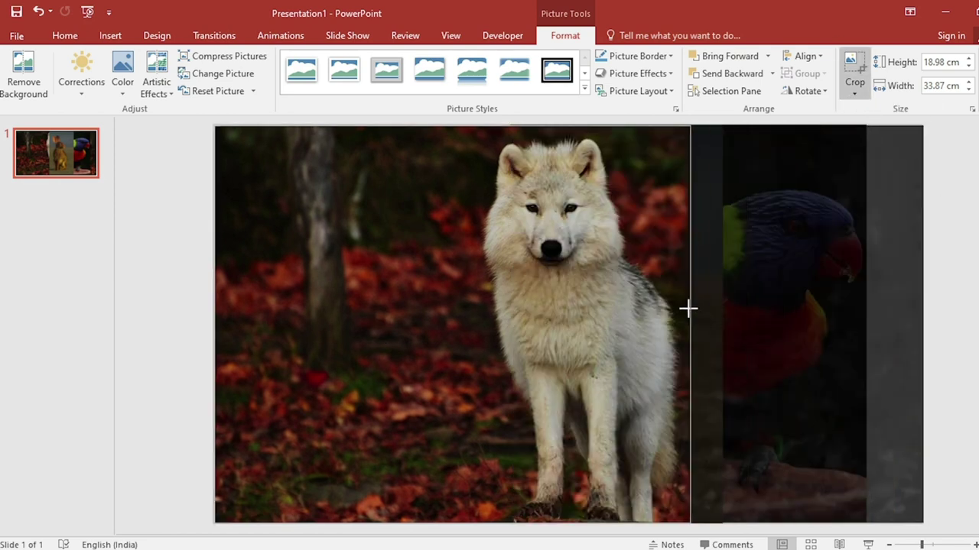
{"action": "left_click_drag", "start_coordinate": [214, 324], "coordinate": [479, 342]}
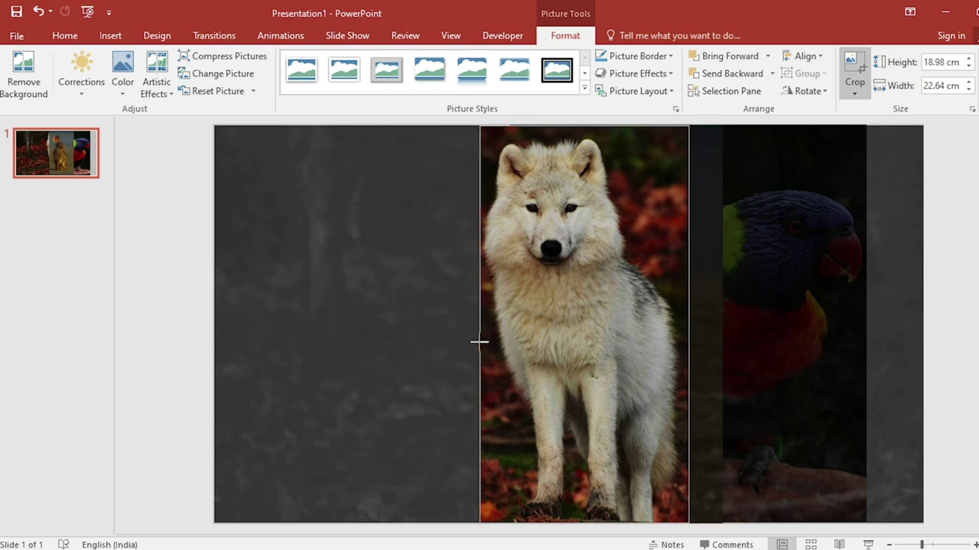
{"action": "left_click", "coordinate": [175, 336]}
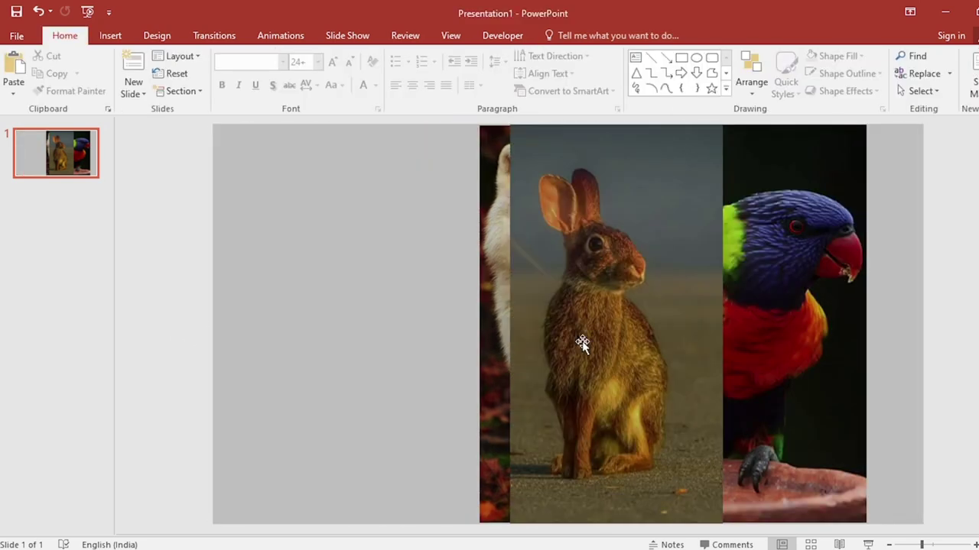
Arrange the strips evenly: rabbit at left, wolf in the middle, parrot at right.
{"action": "left_click", "coordinate": [631, 338]}
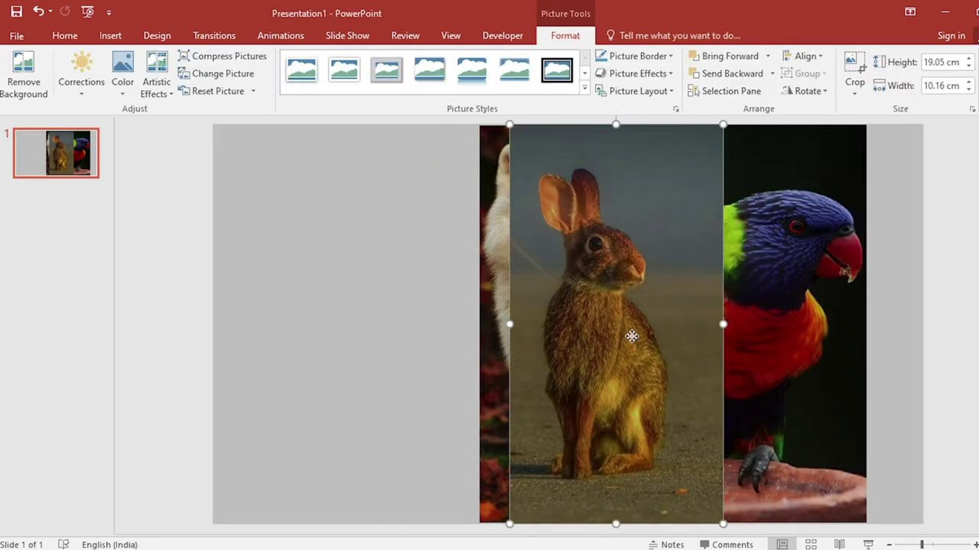
{"action": "left_click_drag", "start_coordinate": [631, 337], "coordinate": [353, 337]}
{"action": "left_click", "coordinate": [611, 329]}
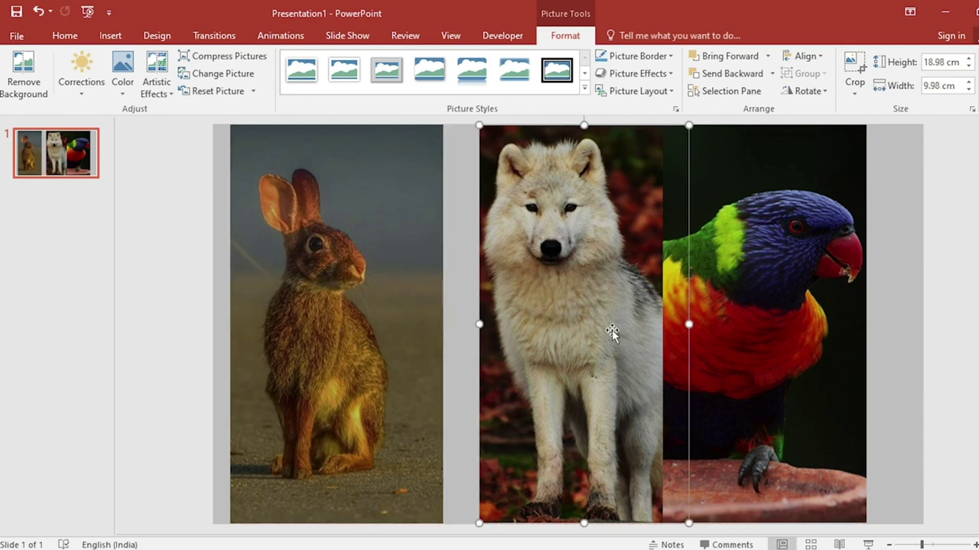
{"action": "left_click_drag", "start_coordinate": [612, 329], "coordinate": [600, 330]}
{"action": "left_click", "coordinate": [770, 322]}
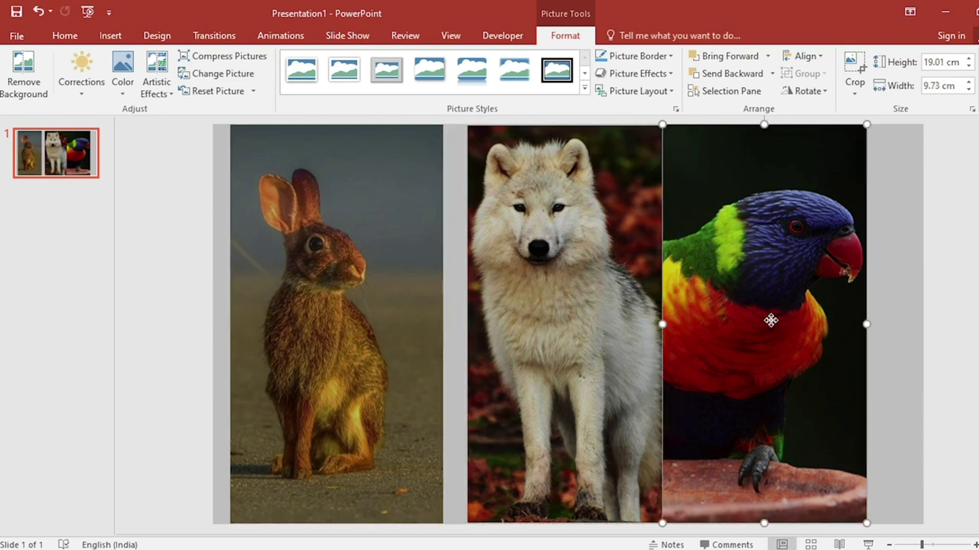
{"action": "left_click_drag", "start_coordinate": [770, 321], "coordinate": [804, 329]}
Duplicate slide 1 to create slide 2.
{"action": "left_click", "coordinate": [65, 172]}
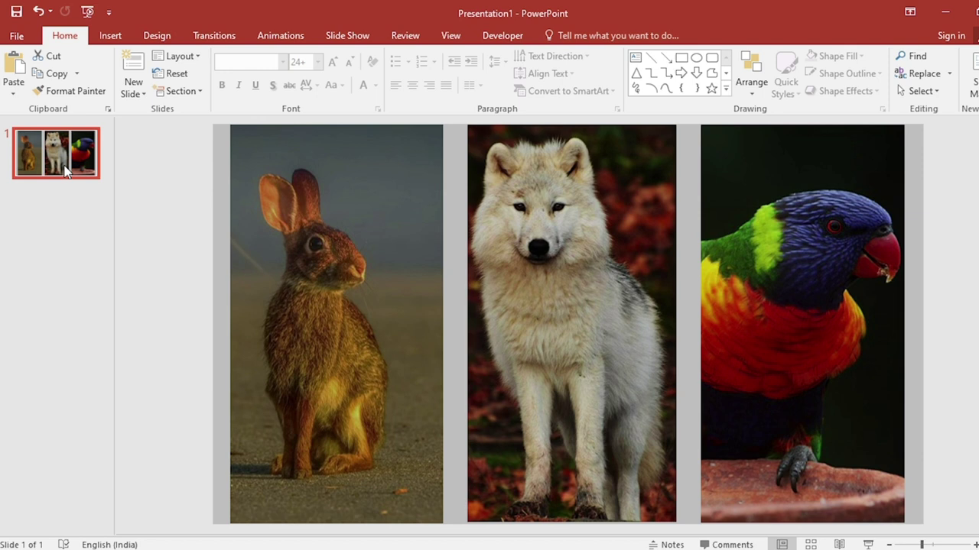
{"action": "right_click", "coordinate": [65, 172]}
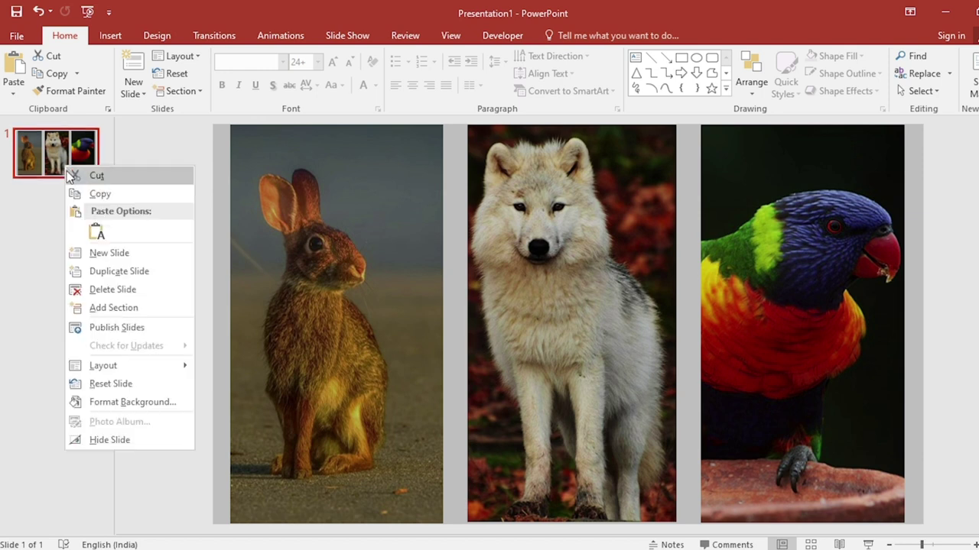
{"action": "left_click", "coordinate": [98, 274]}
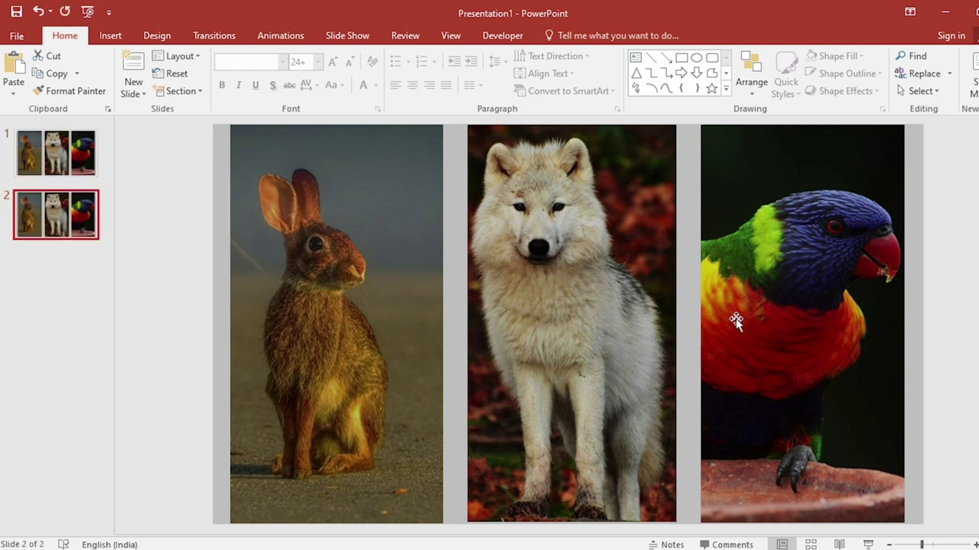
{"action": "left_click", "coordinate": [776, 321]}
Crop the parrot photo on slide 2 into a narrow strip.
{"action": "left_click", "coordinate": [567, 36]}
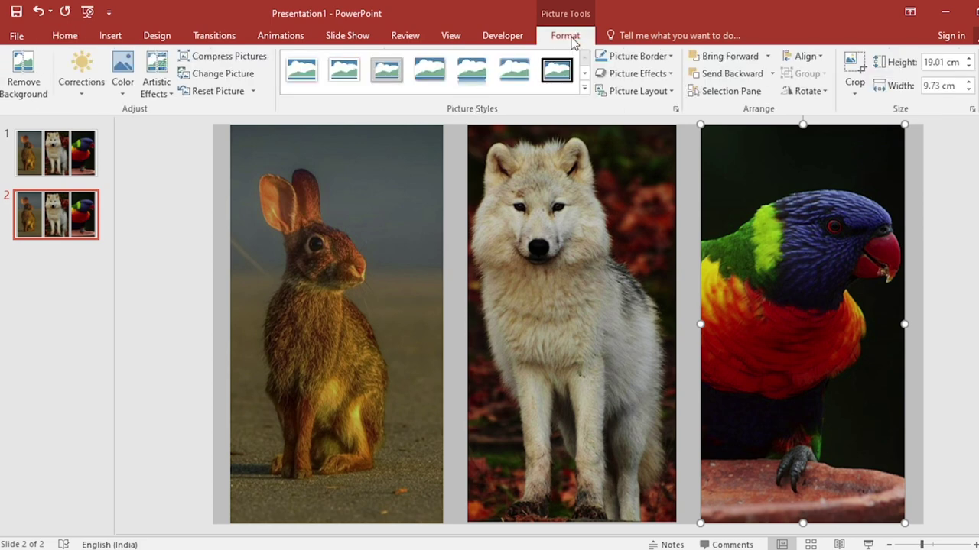
{"action": "left_click", "coordinate": [856, 93]}
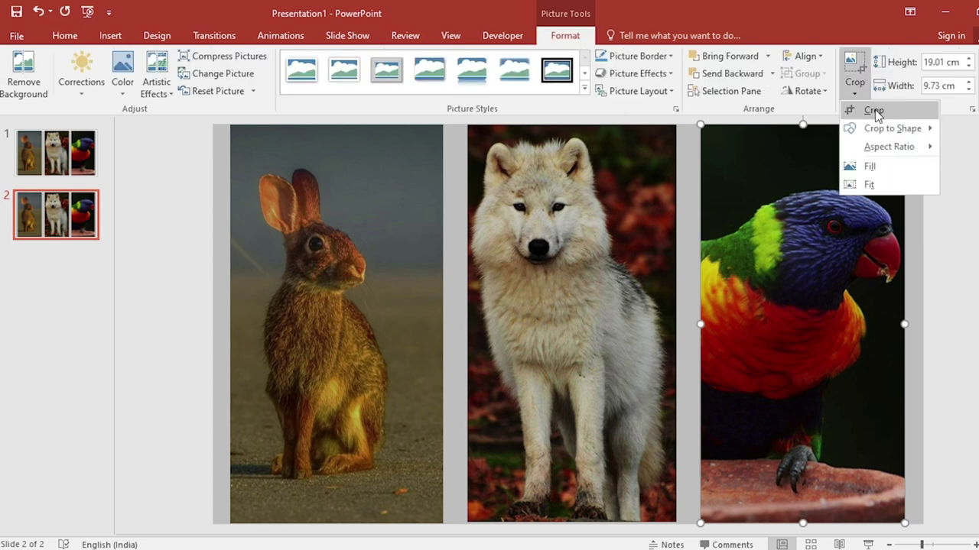
{"action": "left_click", "coordinate": [873, 111]}
{"action": "left_click_drag", "start_coordinate": [704, 324], "coordinate": [789, 327]}
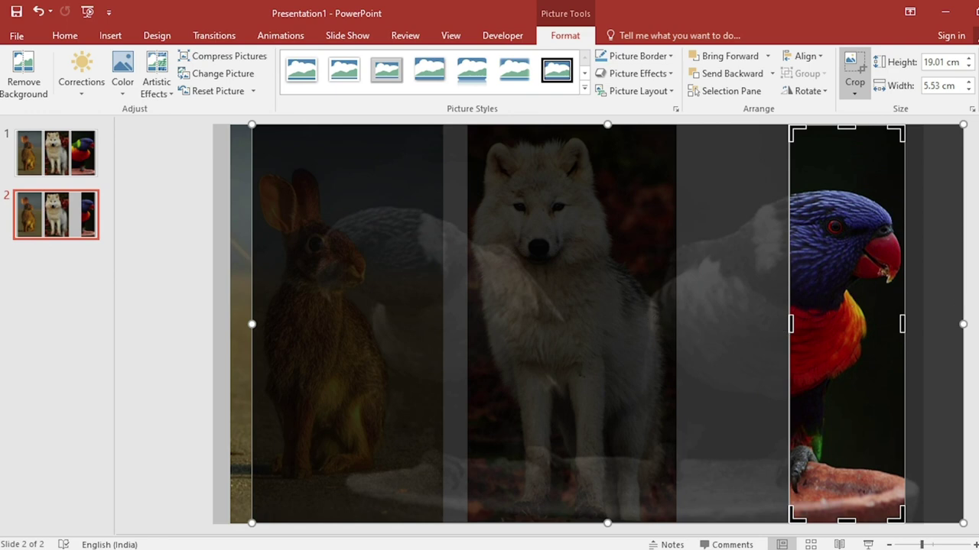
{"action": "key", "text": "Escape"}
{"action": "key", "text": "Escape"}
Narrow the wolf photo into a strip and place it beside the parrot on the right.
{"action": "left_click_drag", "start_coordinate": [605, 293], "coordinate": [695, 295]}
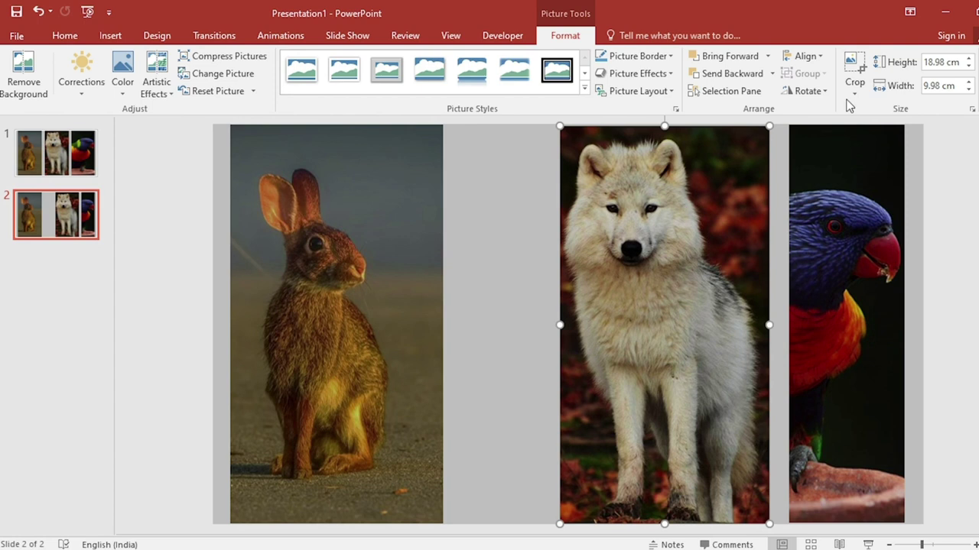
{"action": "left_click", "coordinate": [855, 86]}
{"action": "left_click", "coordinate": [872, 107]}
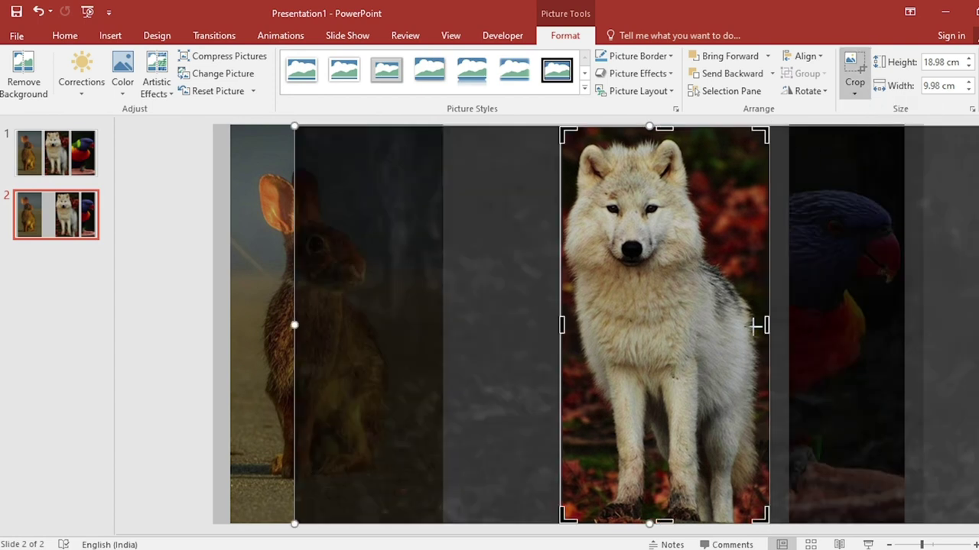
{"action": "left_click_drag", "start_coordinate": [766, 325], "coordinate": [682, 325]}
{"action": "left_click_drag", "start_coordinate": [560, 325], "coordinate": [570, 329]}
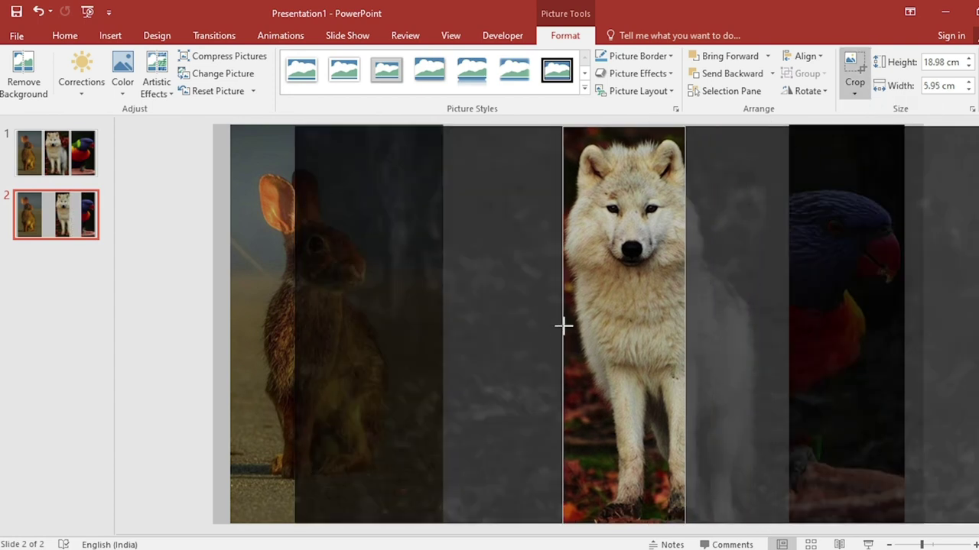
{"action": "left_click", "coordinate": [181, 314]}
{"action": "left_click_drag", "start_coordinate": [641, 320], "coordinate": [724, 319]}
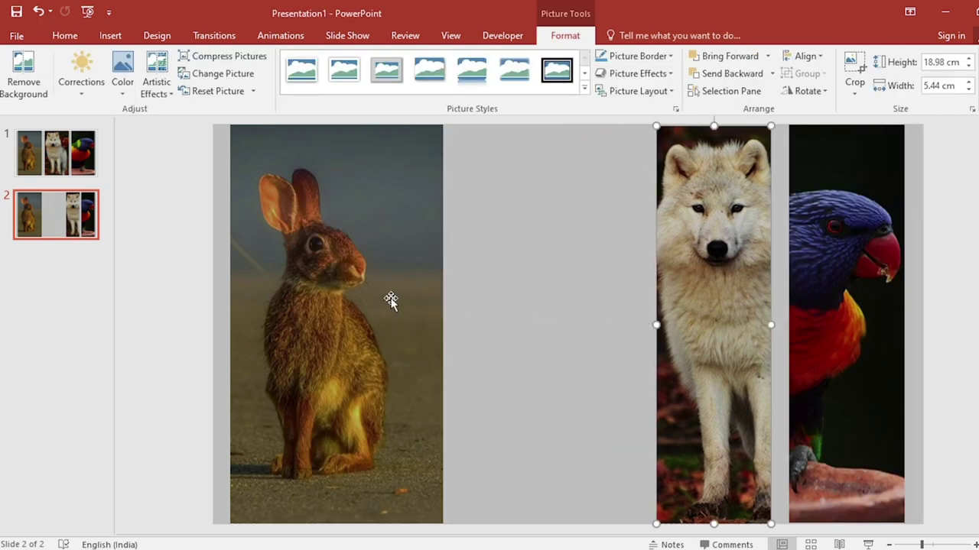
Crop the rabbit photo outward so it becomes a wide panel.
{"action": "left_click", "coordinate": [390, 301]}
{"action": "left_click", "coordinate": [854, 95]}
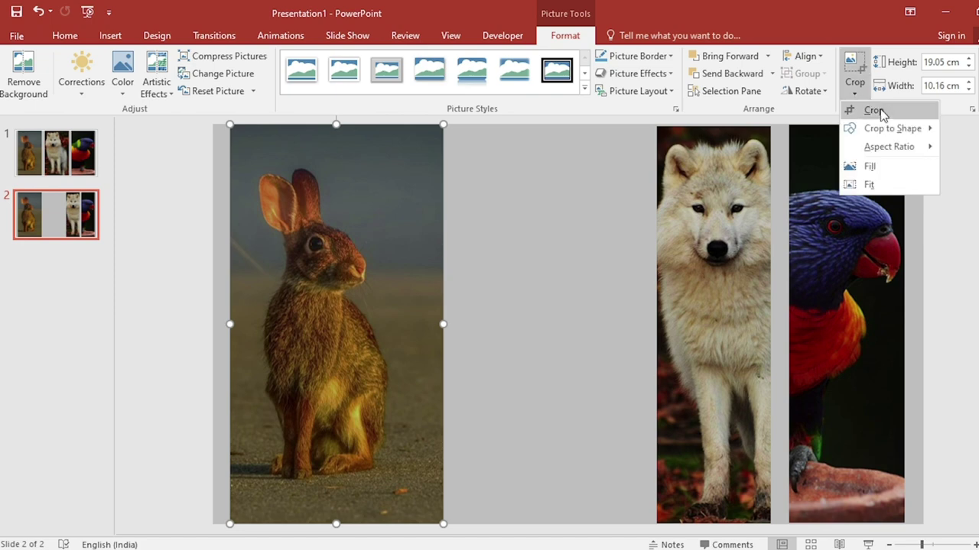
{"action": "left_click", "coordinate": [871, 110]}
{"action": "left_click_drag", "start_coordinate": [620, 318], "coordinate": [635, 318]}
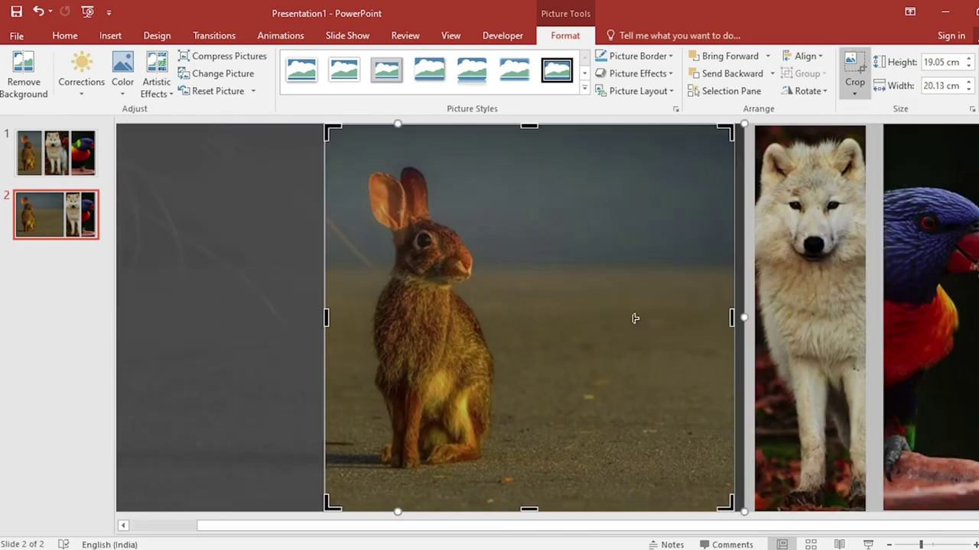
{"action": "left_click", "coordinate": [280, 125]}
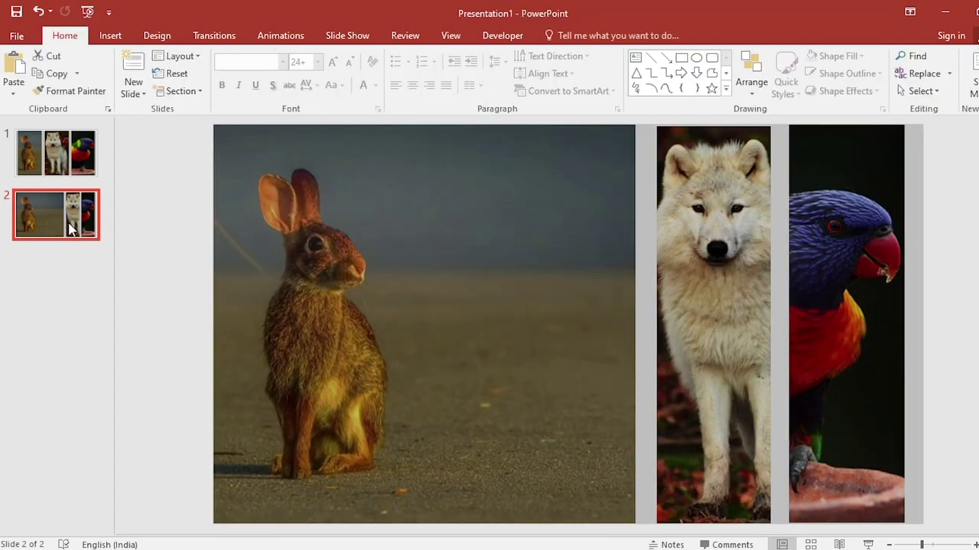
Duplicate slide 2, then crop the rabbit into a narrow strip at the left edge.
{"action": "right_click", "coordinate": [72, 229]}
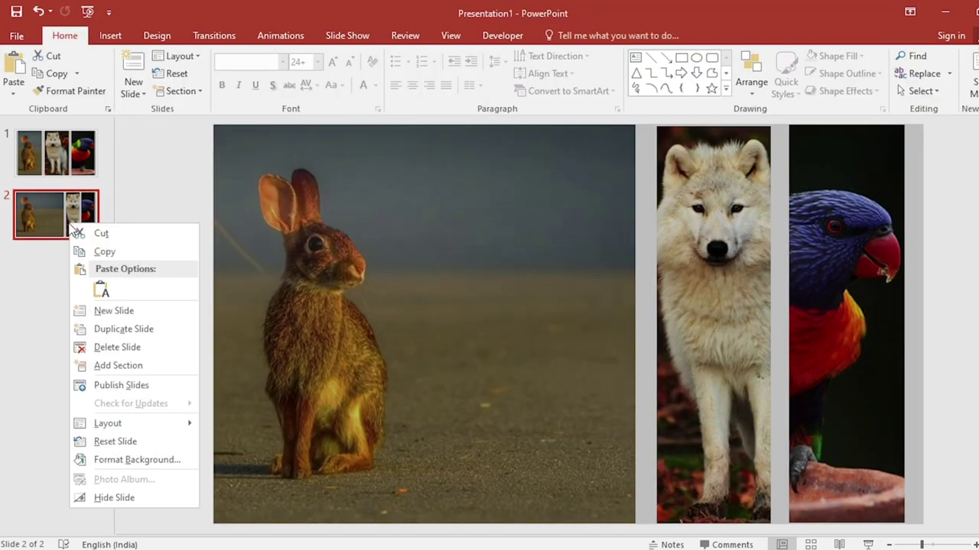
{"action": "left_click", "coordinate": [108, 329]}
{"action": "left_click", "coordinate": [442, 341]}
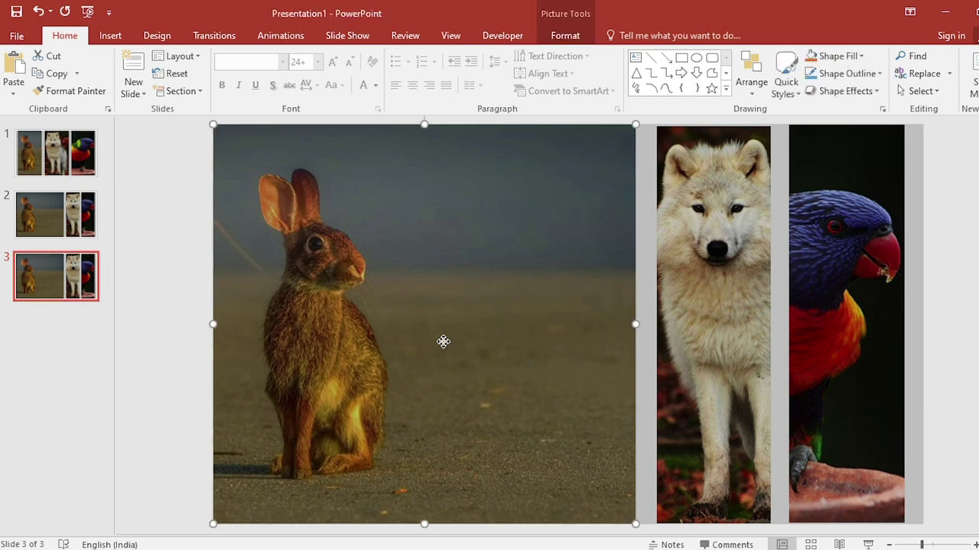
{"action": "left_click", "coordinate": [573, 38]}
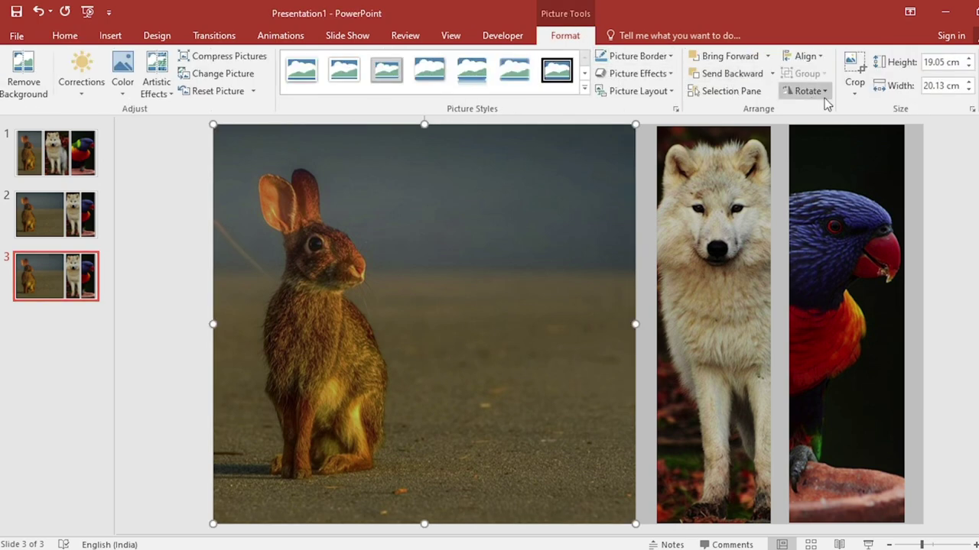
{"action": "left_click", "coordinate": [854, 92]}
{"action": "left_click", "coordinate": [884, 113]}
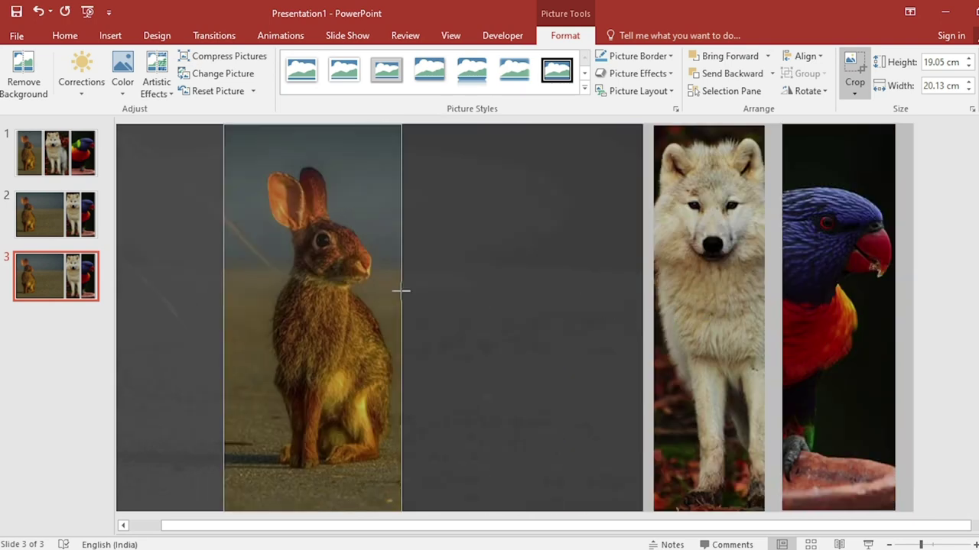
{"action": "mouse_move", "coordinate": [772, 318]}
{"action": "left_mouse_down"}
{"action": "mouse_move", "coordinate": [400, 290]}
{"action": "mouse_move", "coordinate": [256, 297]}
{"action": "left_mouse_up"}
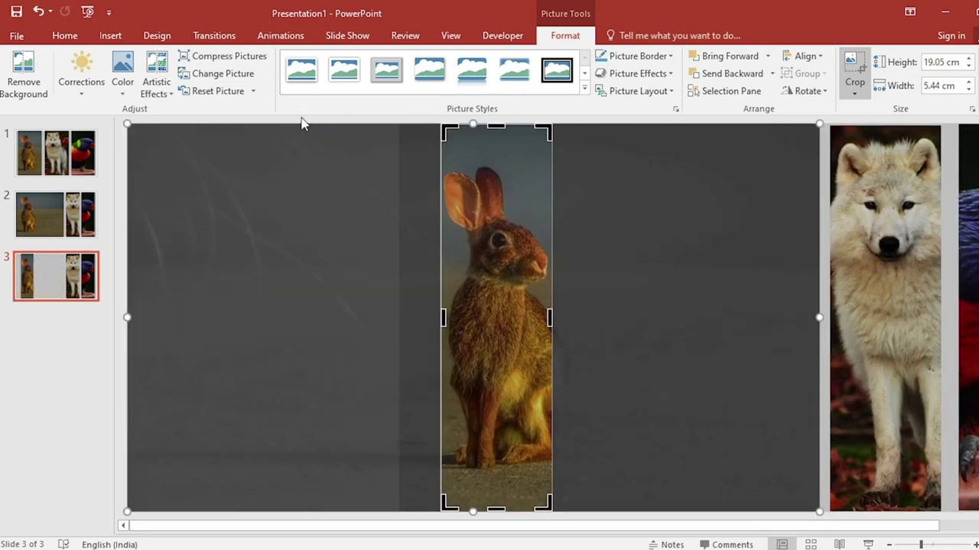
{"action": "left_click", "coordinate": [302, 124]}
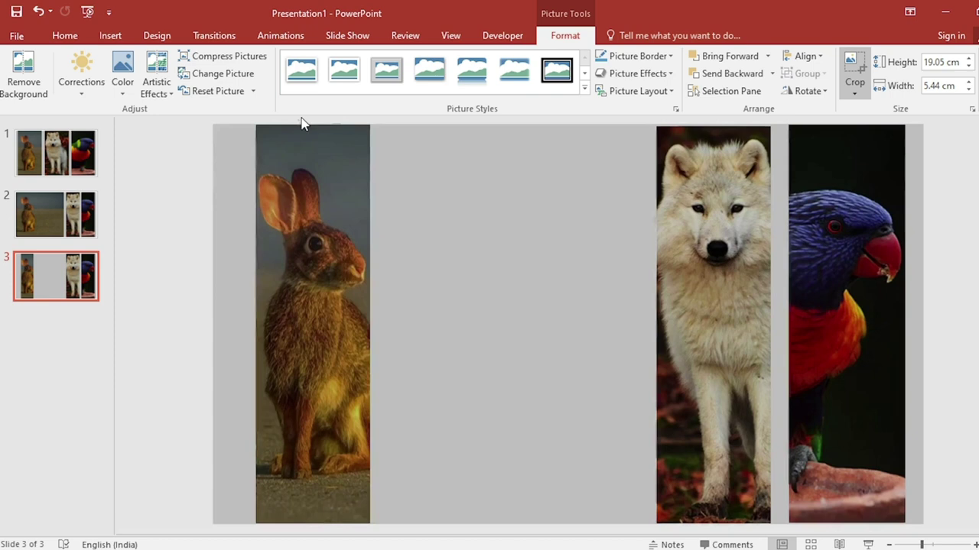
{"action": "left_click", "coordinate": [317, 332]}
{"action": "left_click_drag", "start_coordinate": [299, 331], "coordinate": [289, 333]}
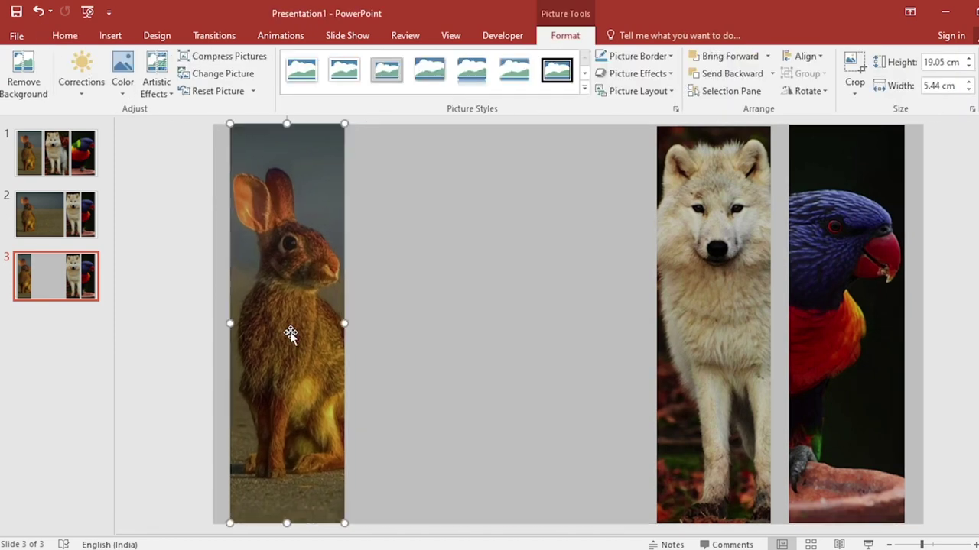
Crop the wolf photo wider to reveal the forest in the centre.
{"action": "left_click", "coordinate": [708, 339]}
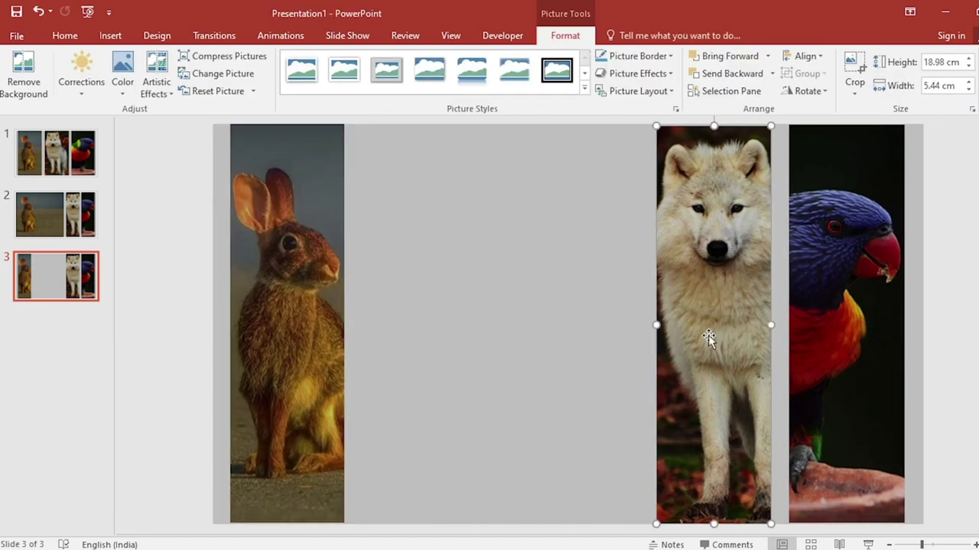
{"action": "left_click", "coordinate": [855, 91]}
{"action": "left_click", "coordinate": [879, 109]}
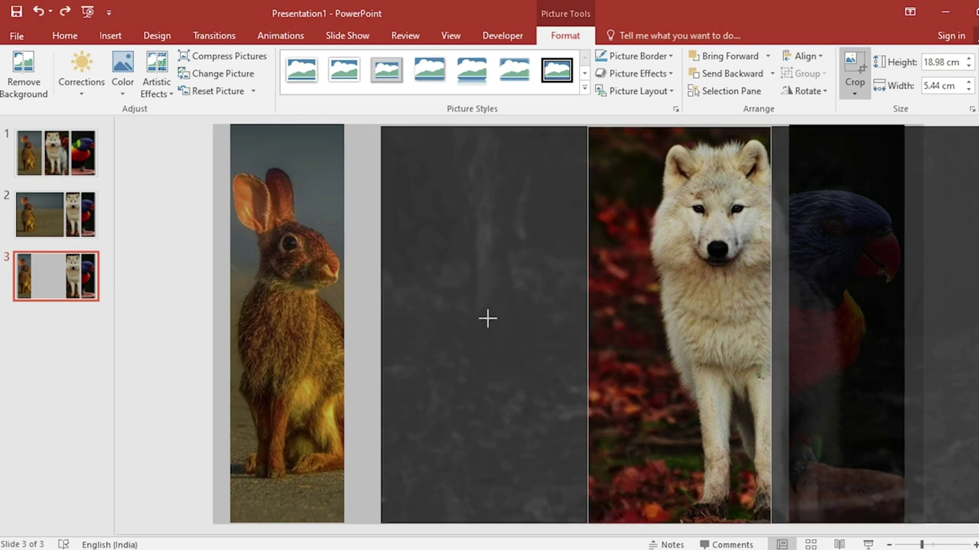
{"action": "left_click_drag", "start_coordinate": [569, 325], "coordinate": [365, 295]}
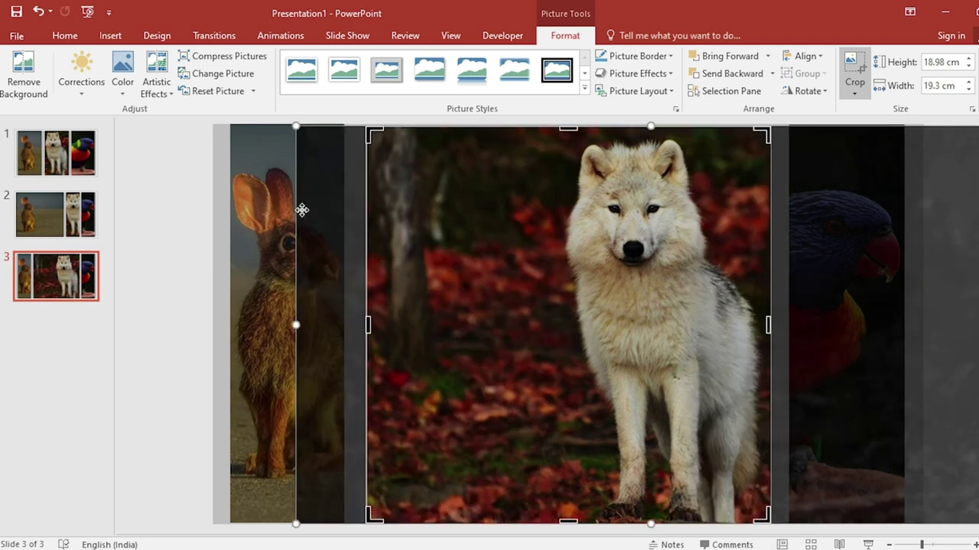
{"action": "left_click", "coordinate": [175, 159]}
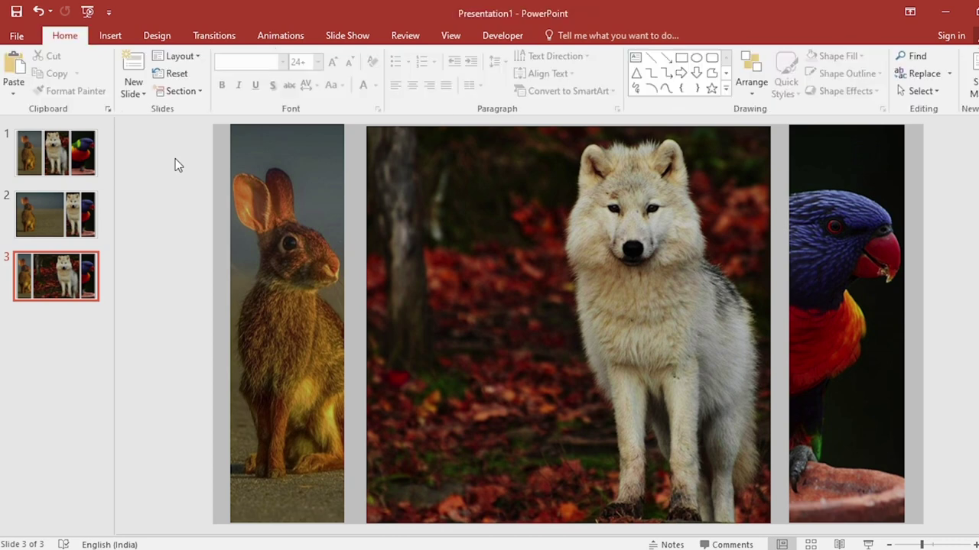
Duplicate slide 3, then crop the wolf into a narrow strip beside the rabbit.
{"action": "right_click", "coordinate": [60, 278]}
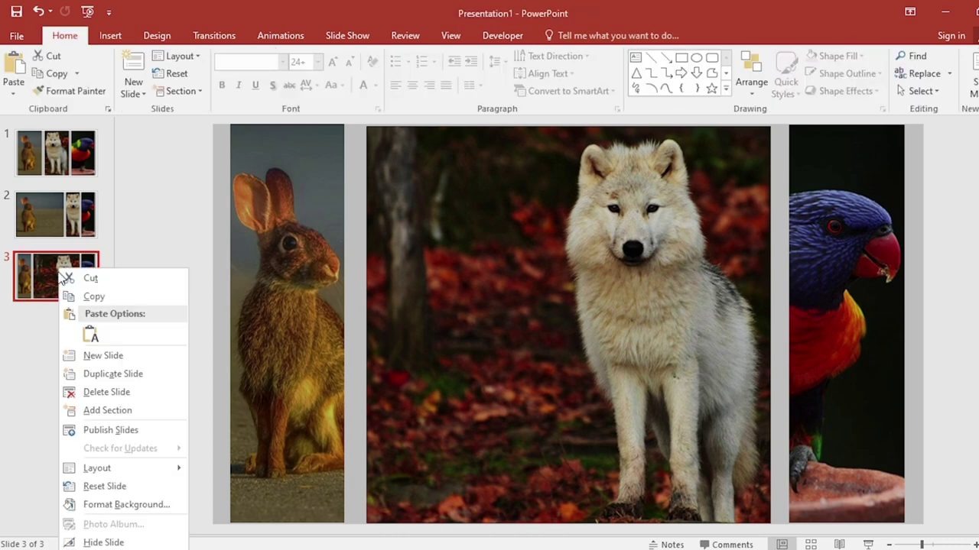
{"action": "left_click", "coordinate": [98, 375]}
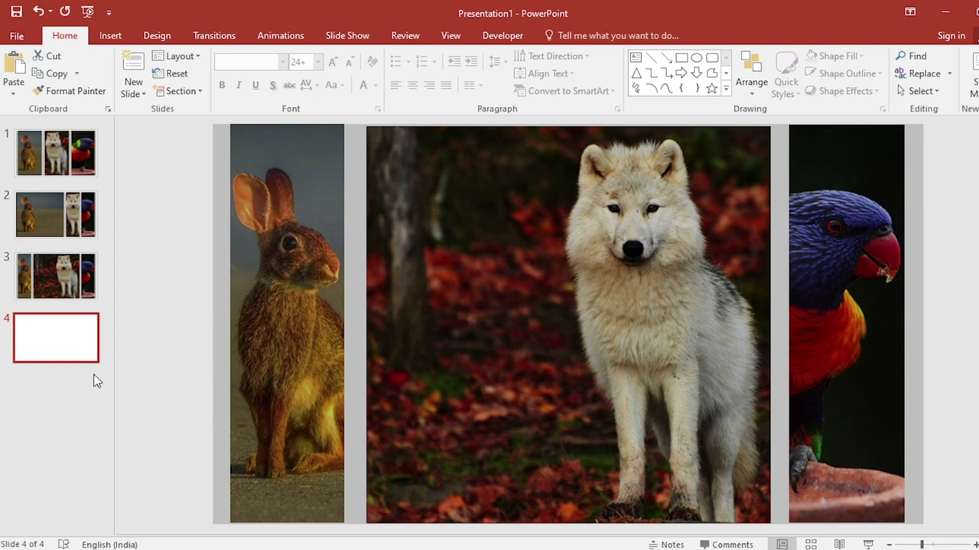
{"action": "left_click", "coordinate": [554, 349]}
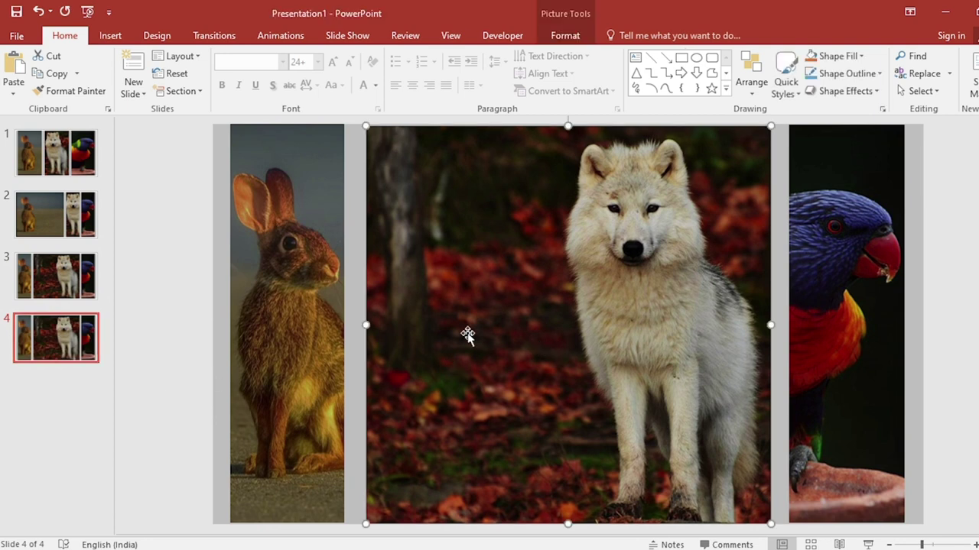
{"action": "left_click", "coordinate": [573, 40]}
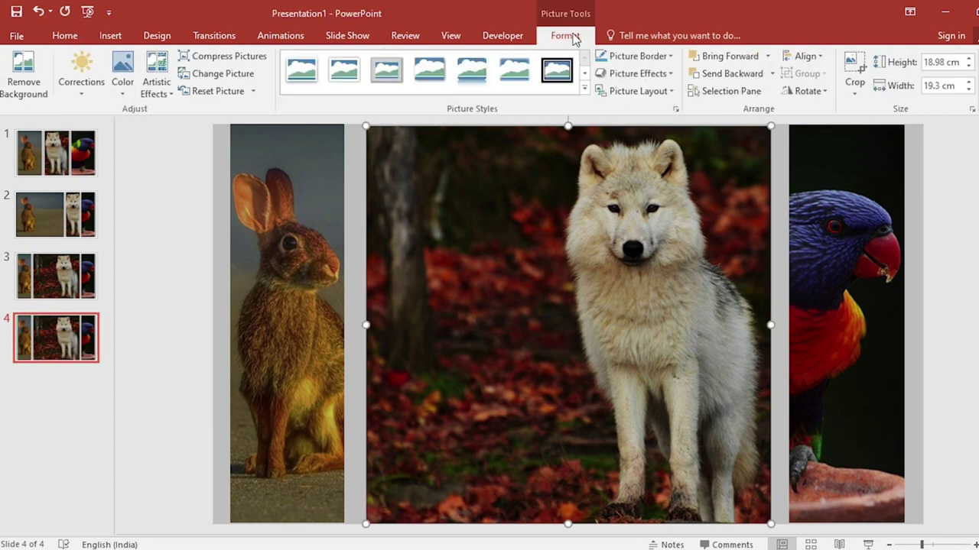
{"action": "left_click", "coordinate": [857, 92]}
{"action": "left_click", "coordinate": [873, 109]}
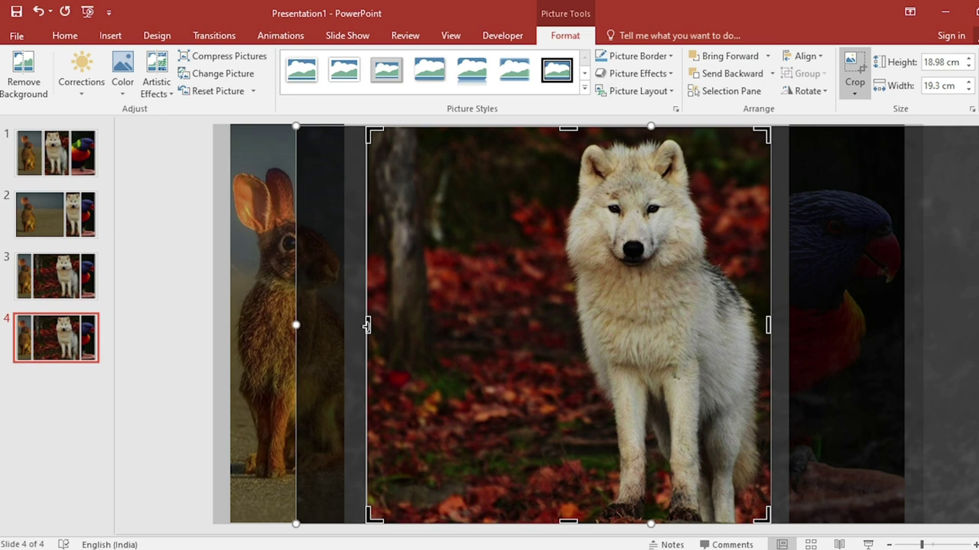
{"action": "left_click_drag", "start_coordinate": [367, 325], "coordinate": [578, 329]}
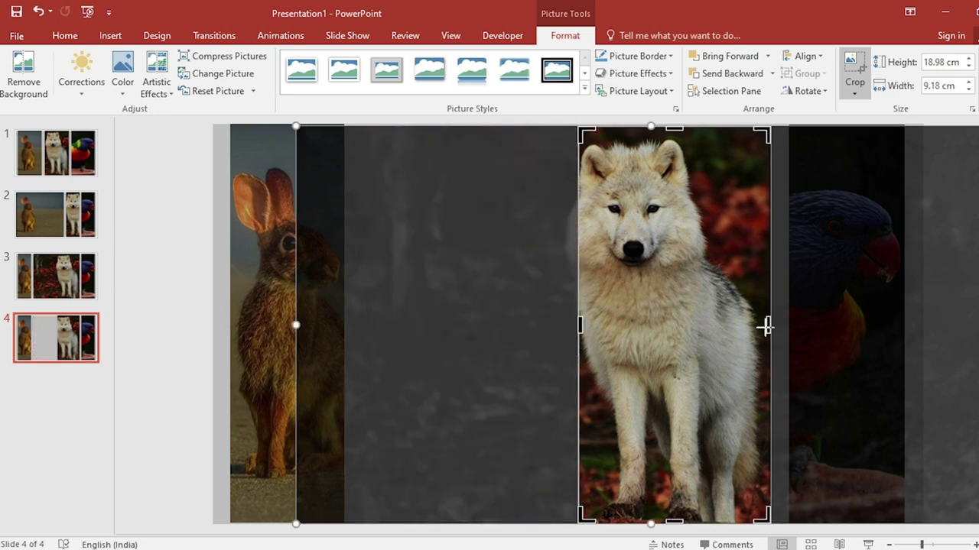
{"action": "left_click_drag", "start_coordinate": [765, 326], "coordinate": [707, 327]}
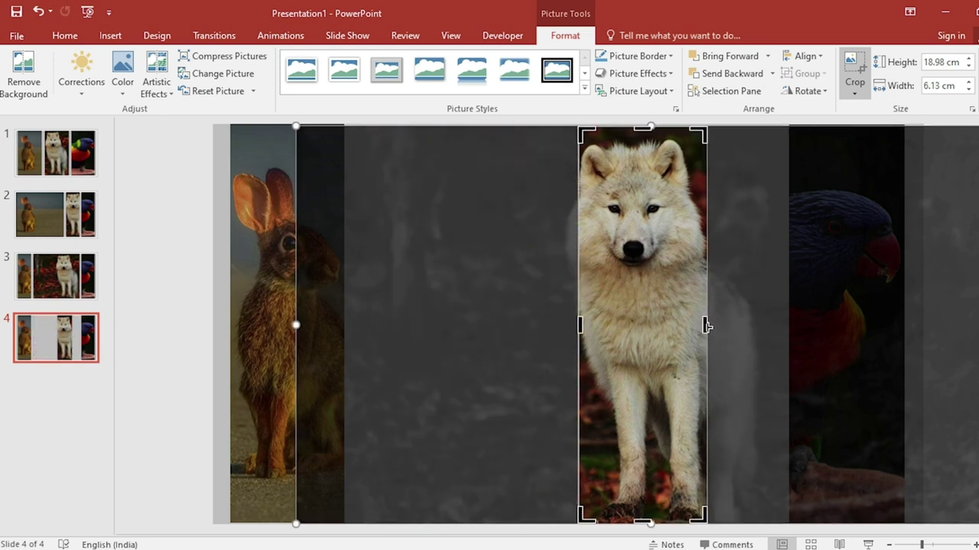
{"action": "left_click", "coordinate": [189, 304]}
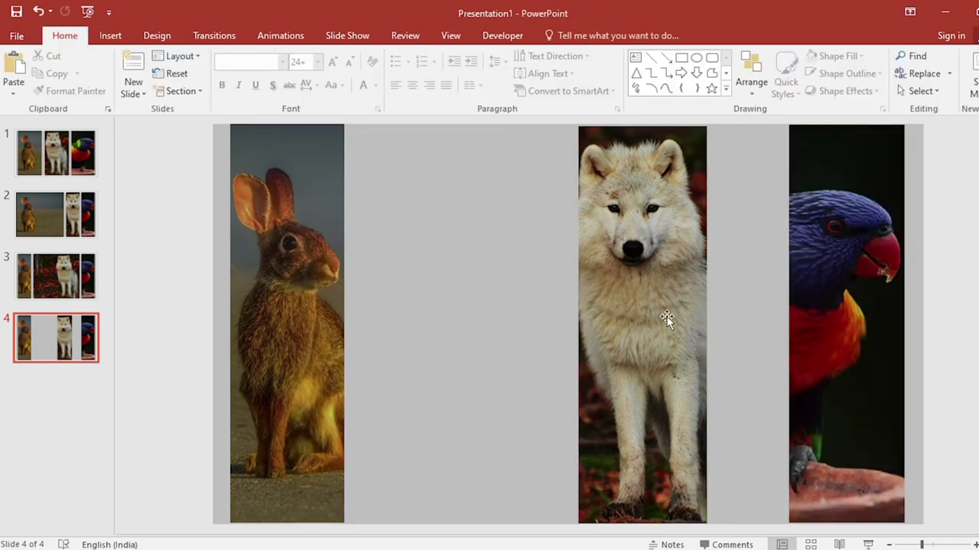
{"action": "left_click_drag", "start_coordinate": [667, 320], "coordinate": [424, 311]}
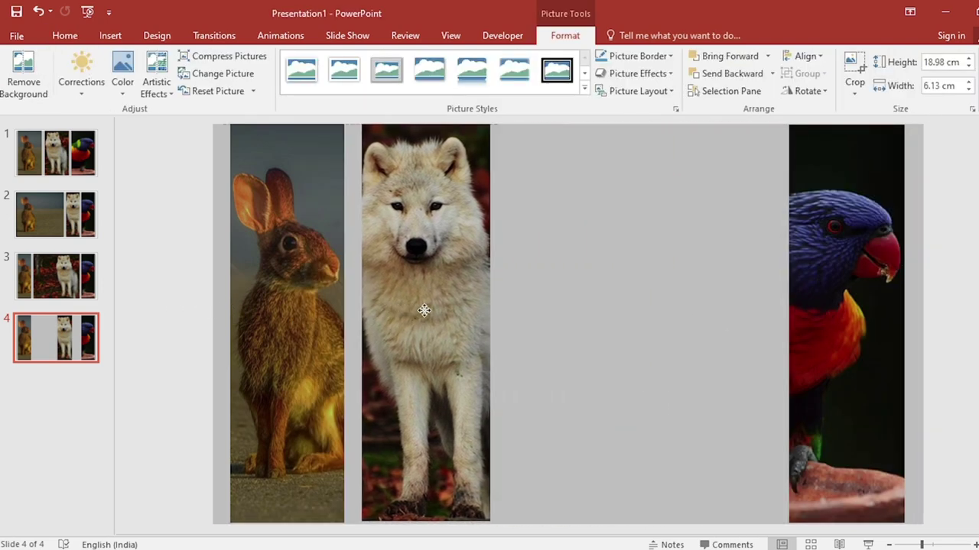
Crop the parrot photo wider on both sides into a wide panel.
{"action": "left_click", "coordinate": [822, 317]}
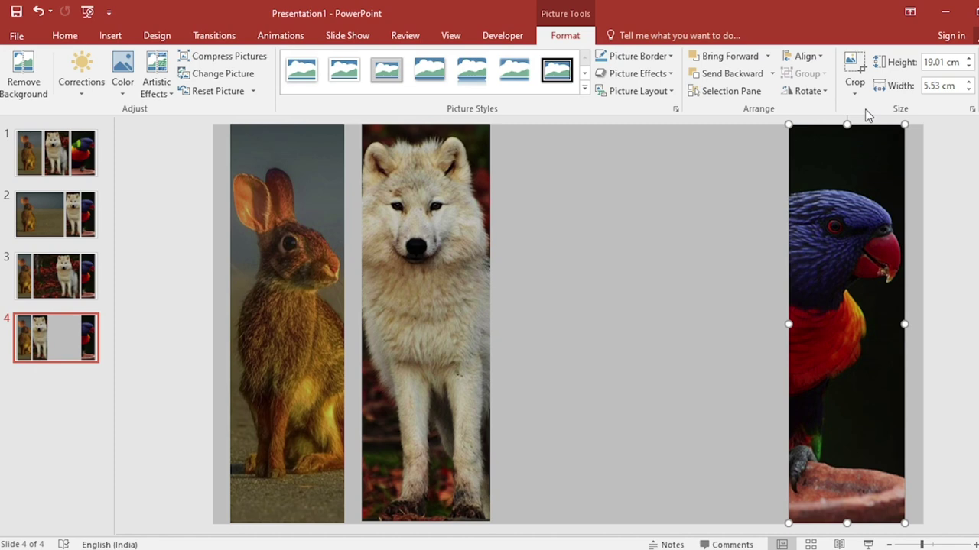
{"action": "left_click", "coordinate": [855, 92]}
{"action": "left_click", "coordinate": [880, 110]}
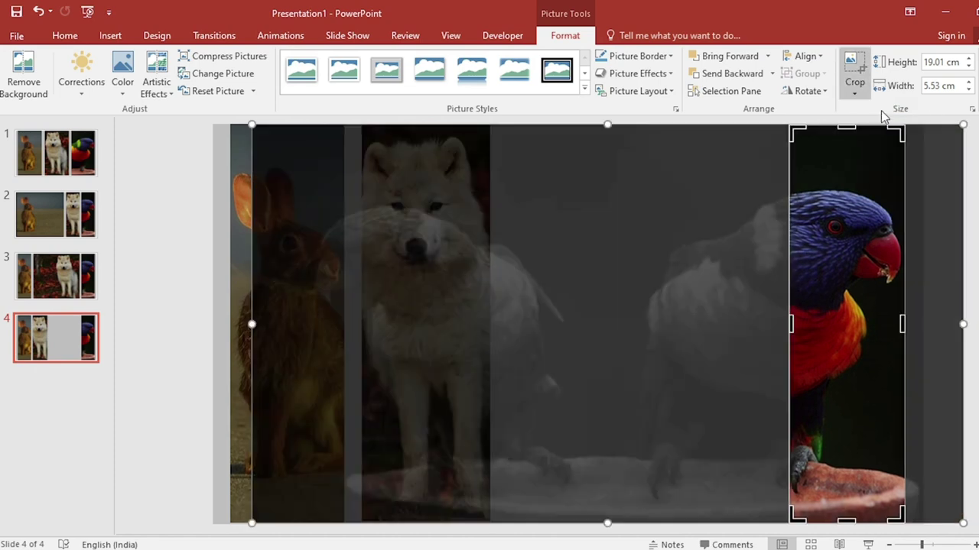
{"action": "left_click_drag", "start_coordinate": [789, 323], "coordinate": [508, 296]}
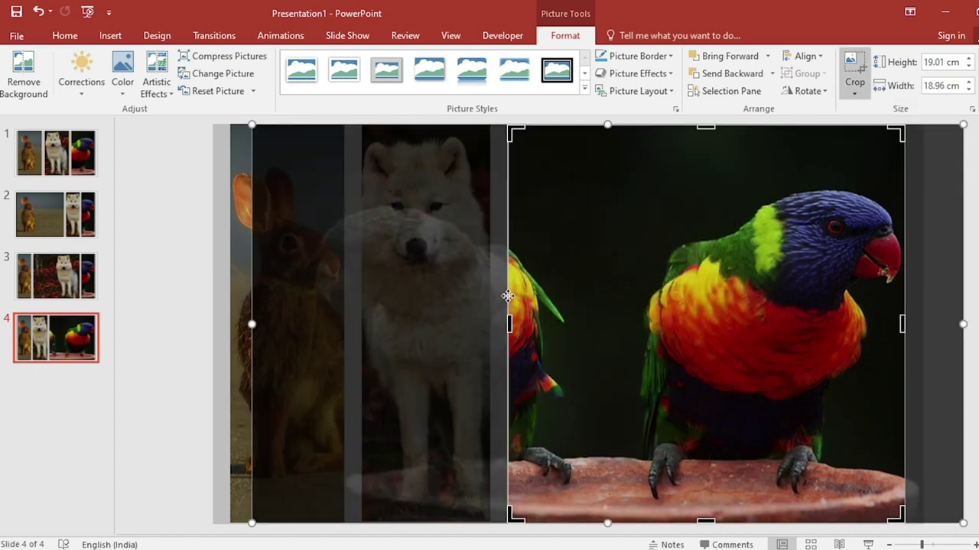
{"action": "left_click_drag", "start_coordinate": [902, 323], "coordinate": [923, 328]}
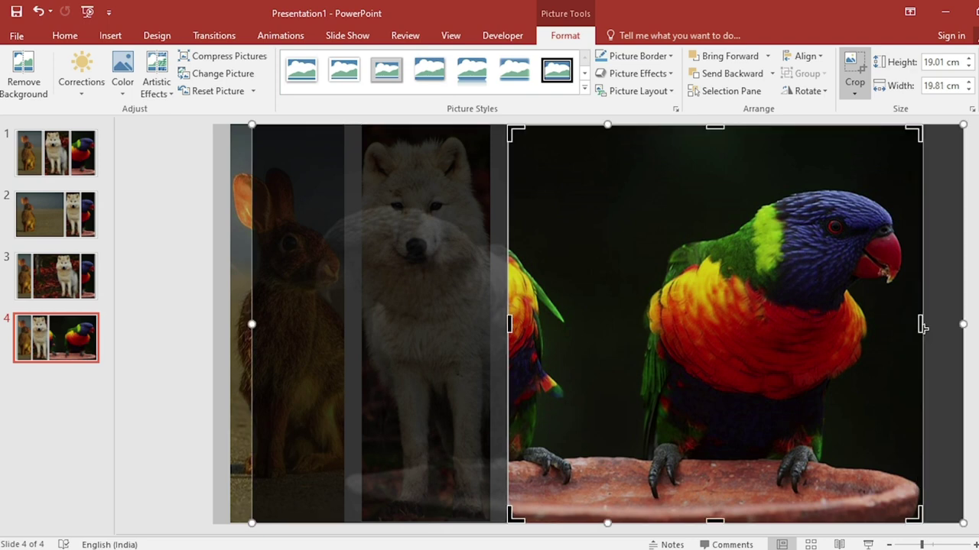
{"action": "left_click", "coordinate": [183, 279]}
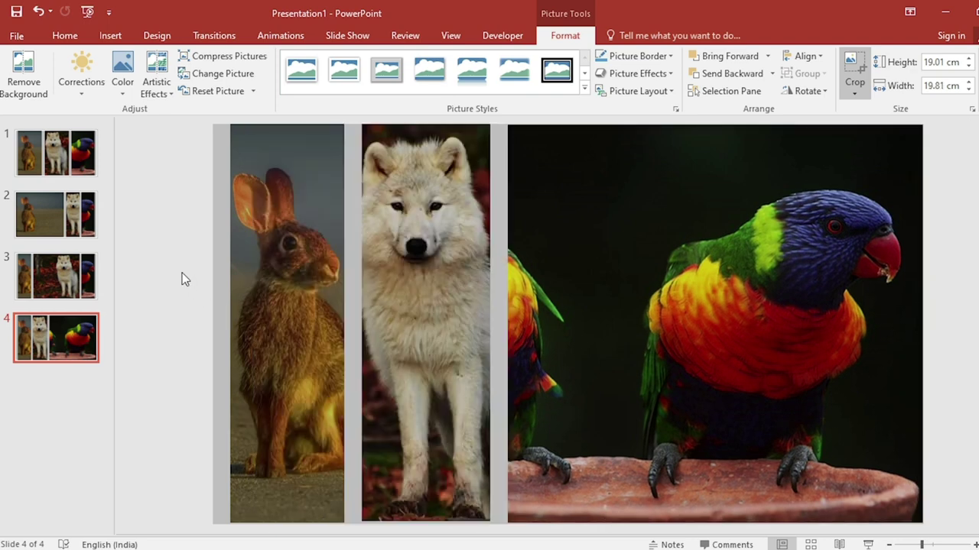
Duplicate slide 1 and drag the copy to the end as slide 5.
{"action": "left_click", "coordinate": [64, 157]}
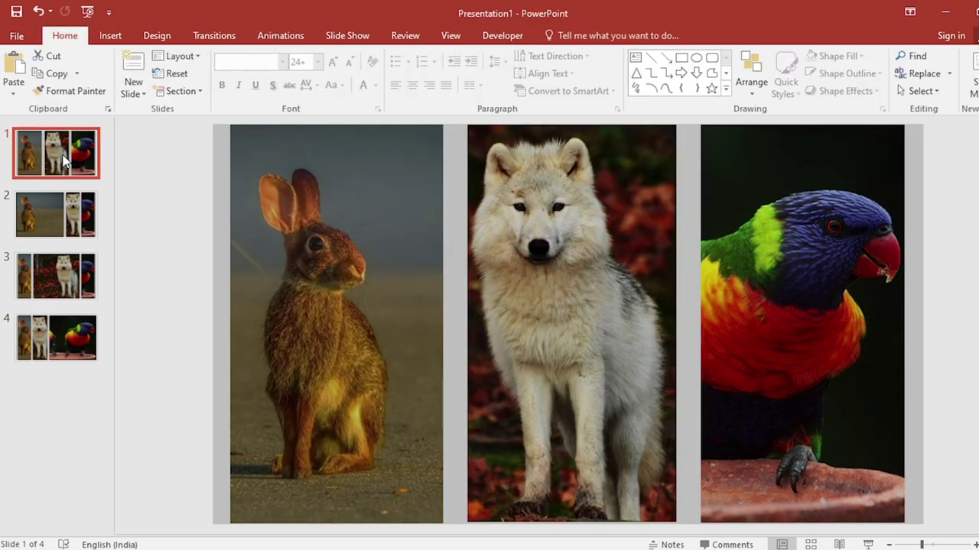
{"action": "right_click", "coordinate": [65, 158]}
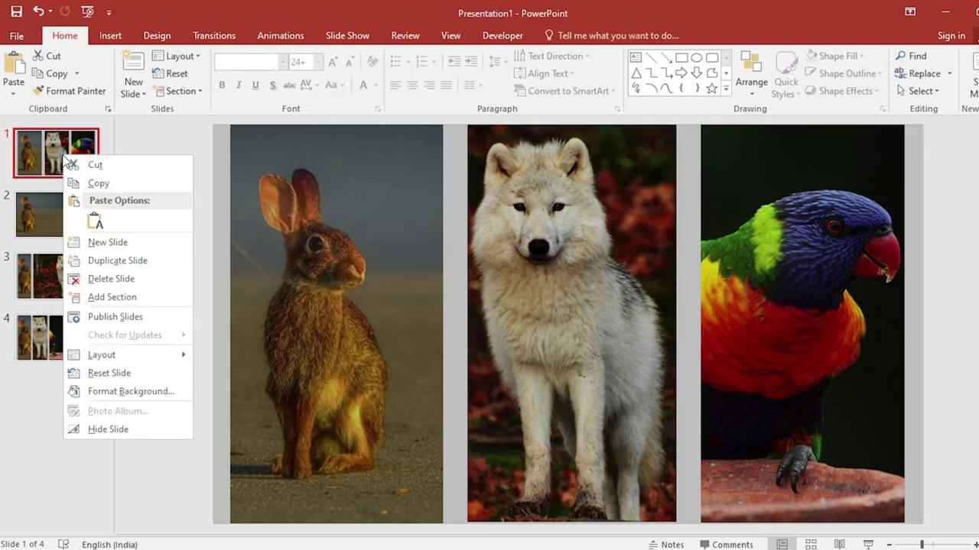
{"action": "left_click", "coordinate": [97, 260]}
{"action": "left_click_drag", "start_coordinate": [75, 215], "coordinate": [75, 407]}
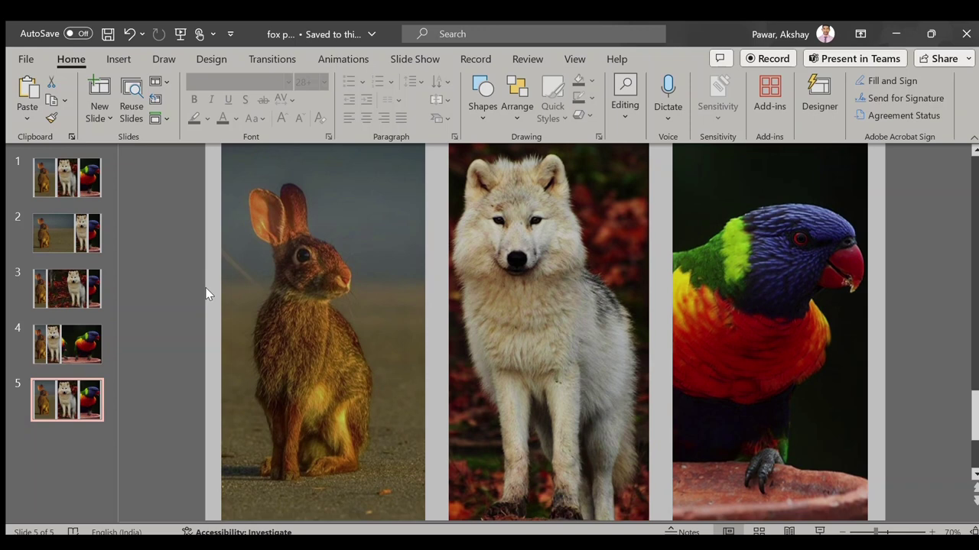
Paste the Rabbit, Fox and Parrot text boxes onto slides 2, 3 and 4 over each wide photo.
{"action": "left_click", "coordinate": [57, 246]}
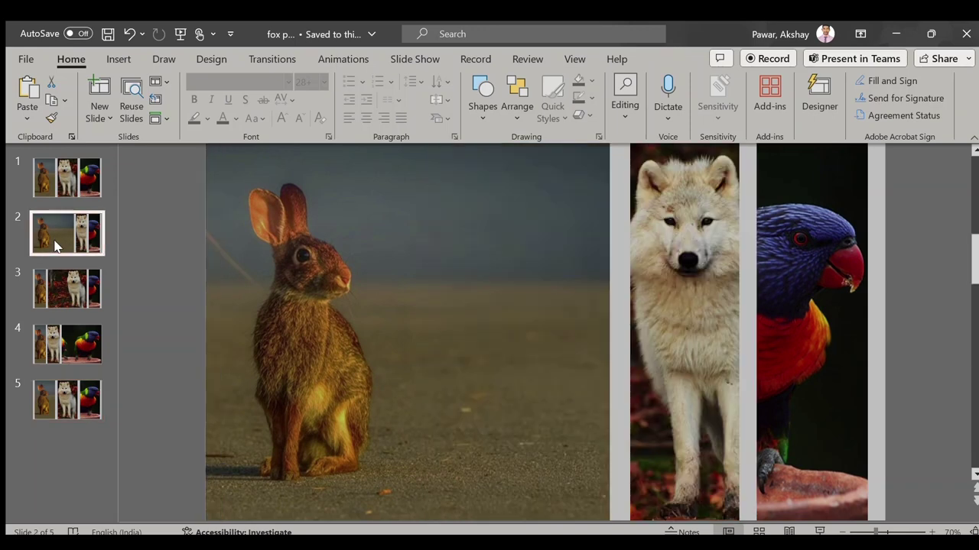
{"action": "key", "text": "ctrl+v"}
{"action": "left_click_drag", "start_coordinate": [583, 176], "coordinate": [450, 177]}
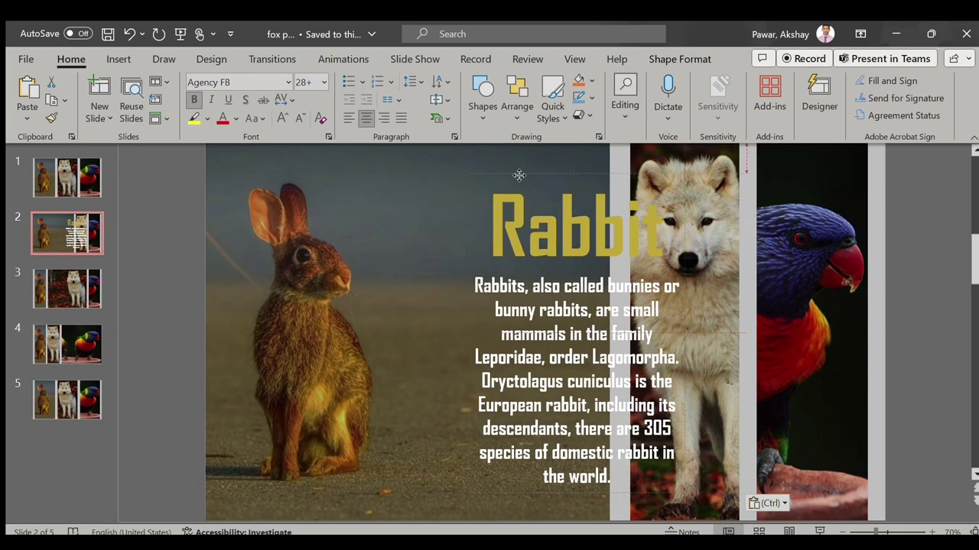
{"action": "left_click", "coordinate": [73, 287]}
{"action": "key", "text": "ctrl+v"}
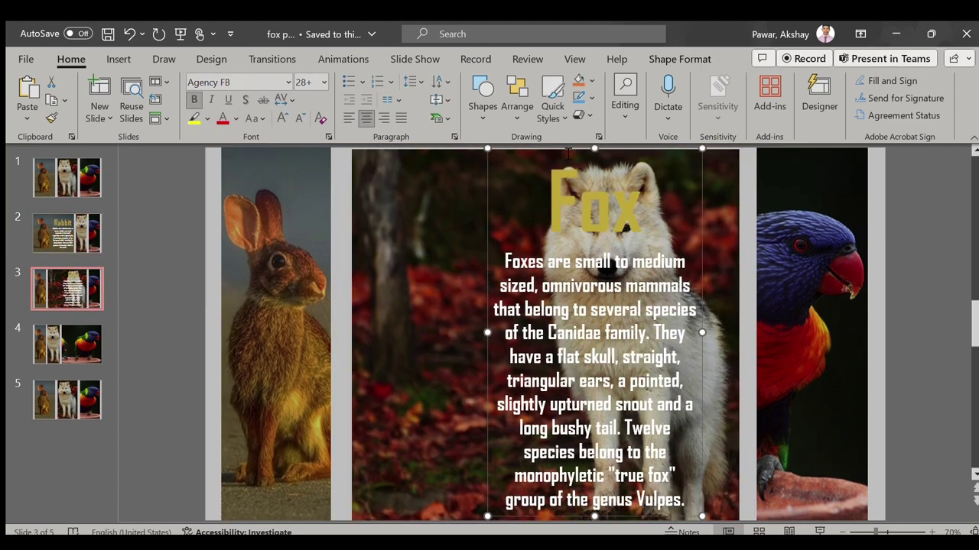
{"action": "left_click_drag", "start_coordinate": [691, 153], "coordinate": [565, 153]}
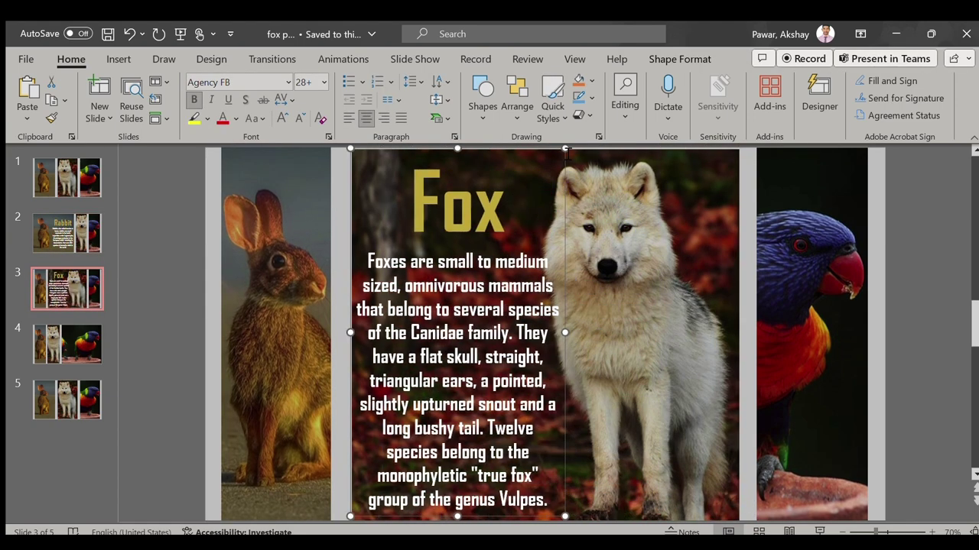
{"action": "left_click", "coordinate": [44, 338]}
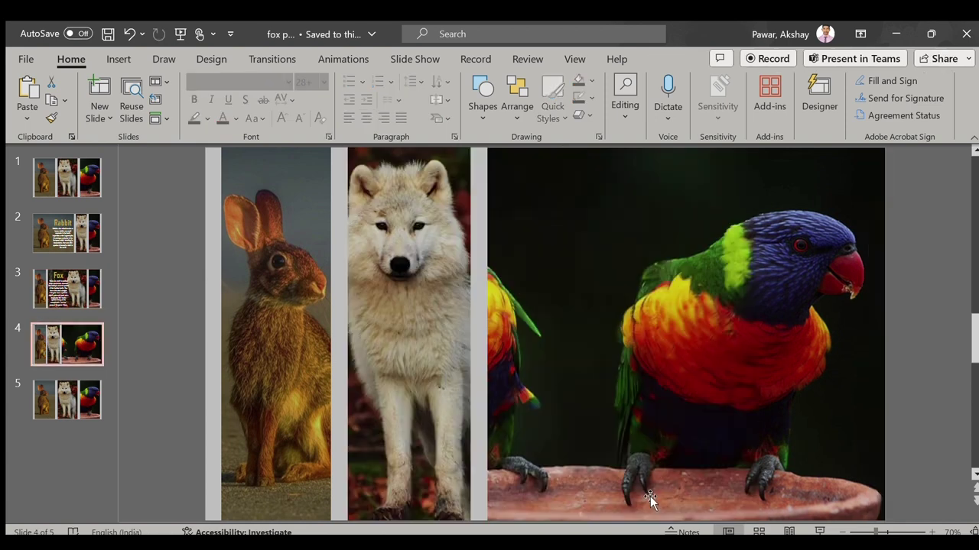
{"action": "key", "text": "ctrl+v"}
{"action": "left_click_drag", "start_coordinate": [369, 454], "coordinate": [471, 455]}
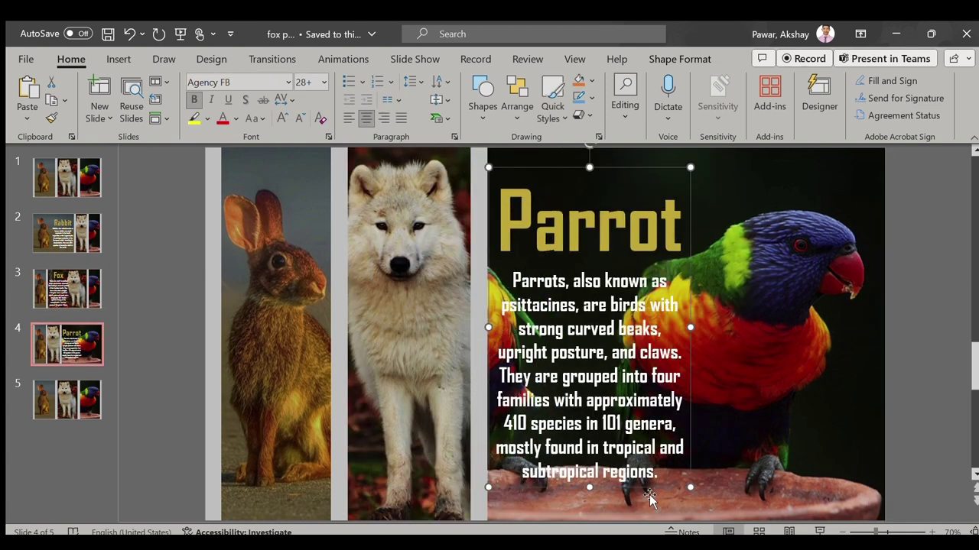
Select all five slides and apply the Morph transition.
{"action": "left_click", "coordinate": [66, 191]}
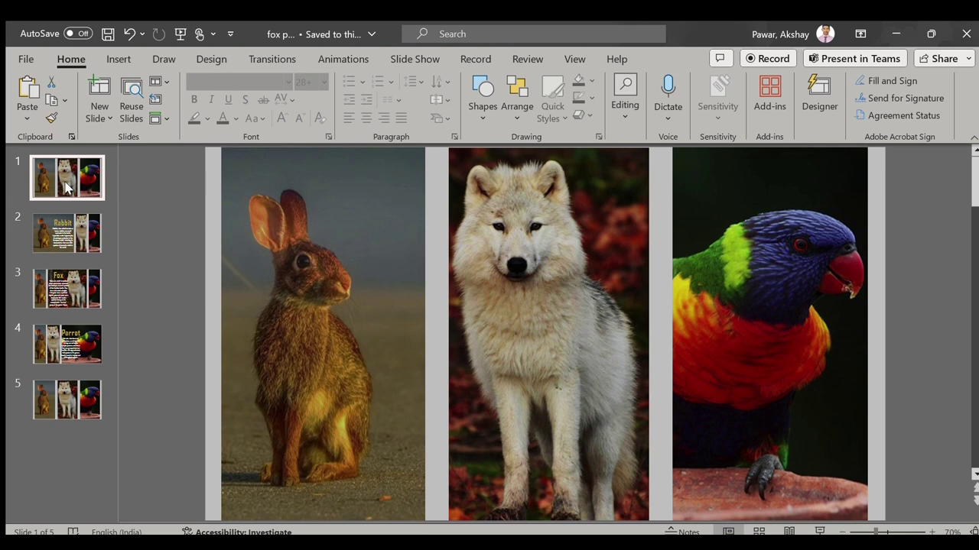
{"action": "key", "text": "ctrl+a"}
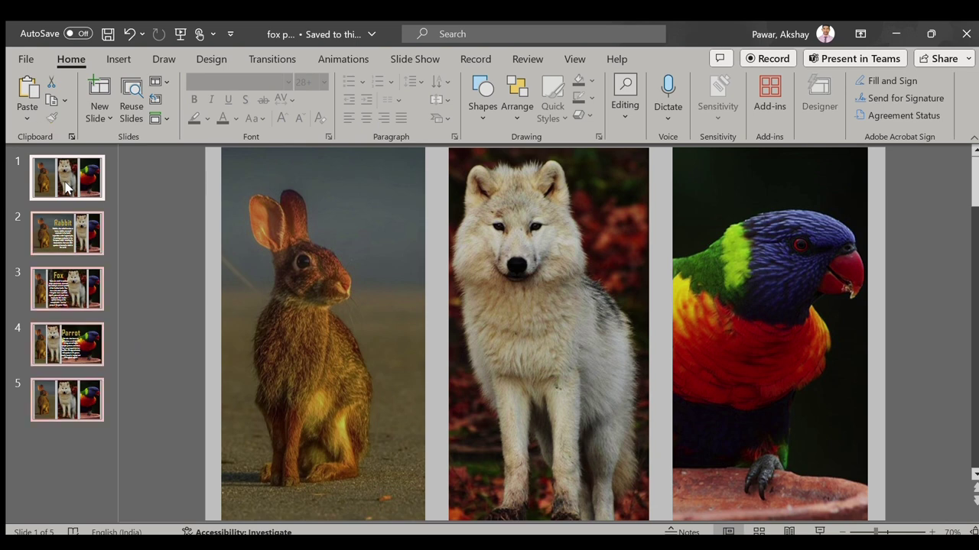
{"action": "left_click", "coordinate": [268, 54]}
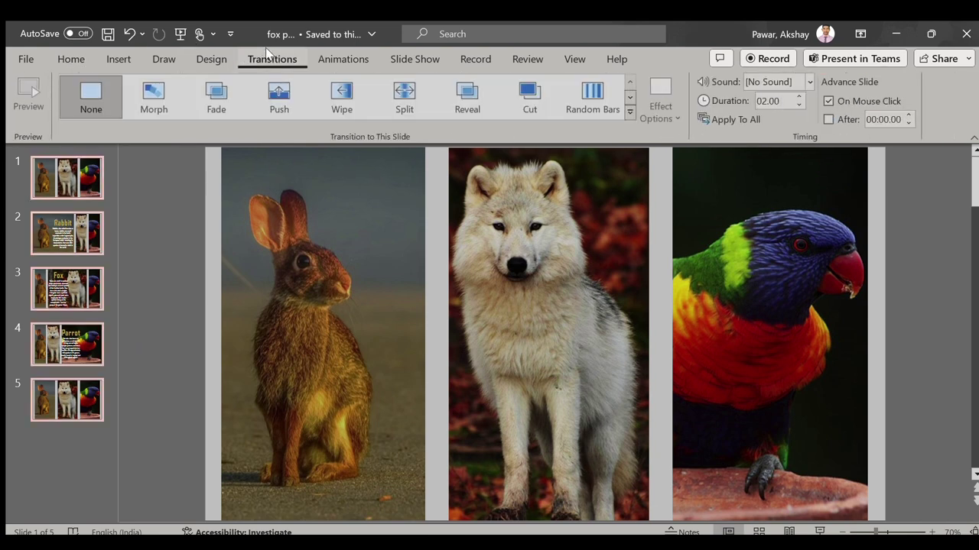
{"action": "left_click", "coordinate": [141, 97]}
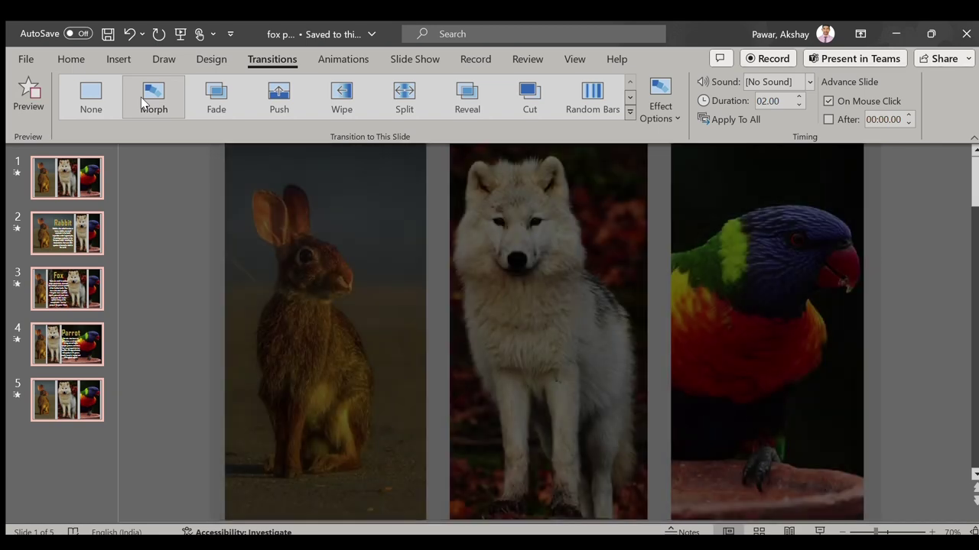